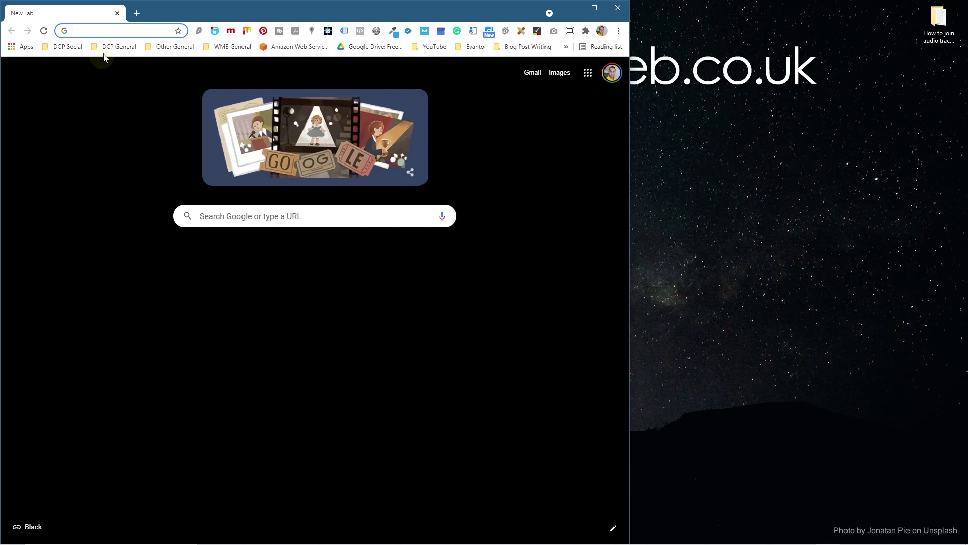
- Search the web for the YouTube free audio library and open the Audio library in YouTube Studio
{"action": "type", "text": "youtu"}
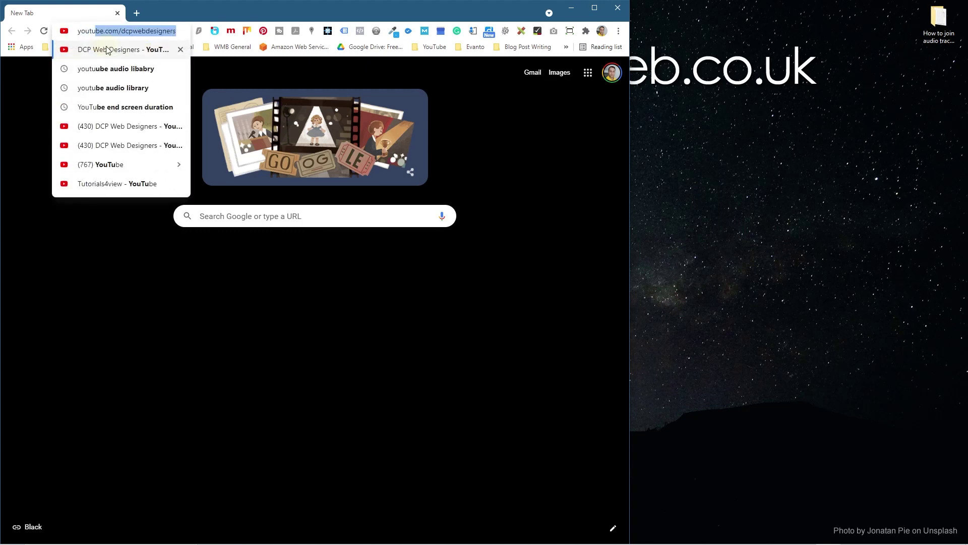
{"action": "type", "text": "be "}
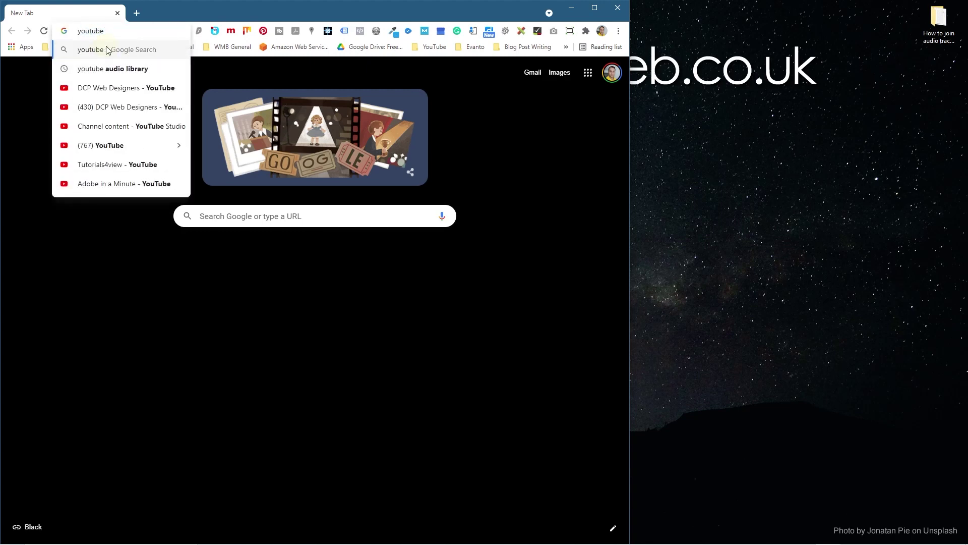
{"action": "type", "text": "free a"}
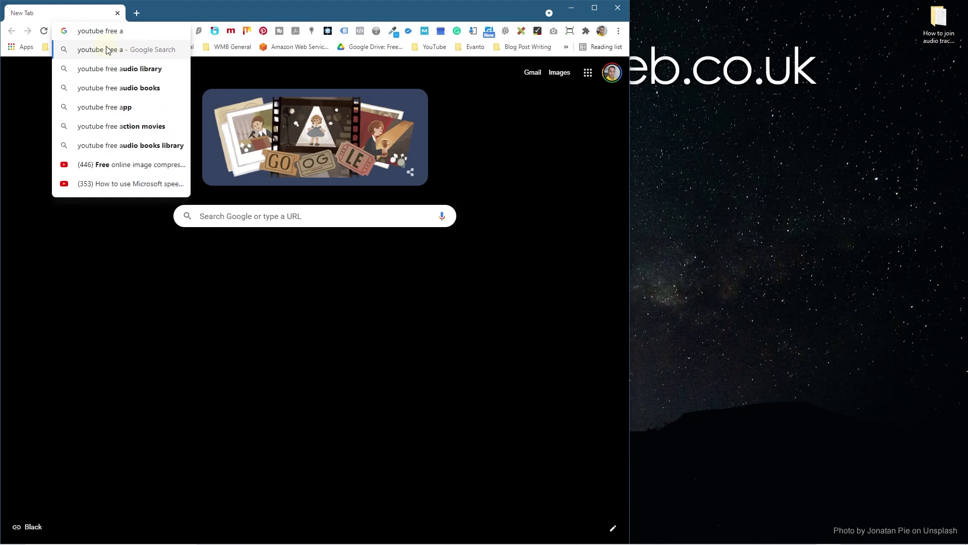
{"action": "key", "text": "Down"}
{"action": "key", "text": "Return"}
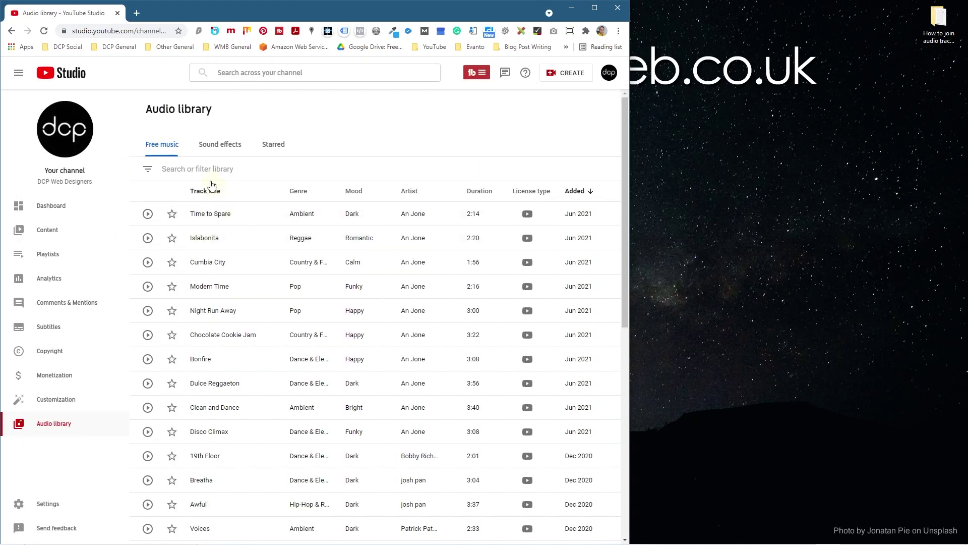
- Filter the free music by the search term "Disco Knights" and download that track
{"action": "left_click", "coordinate": [180, 171]}
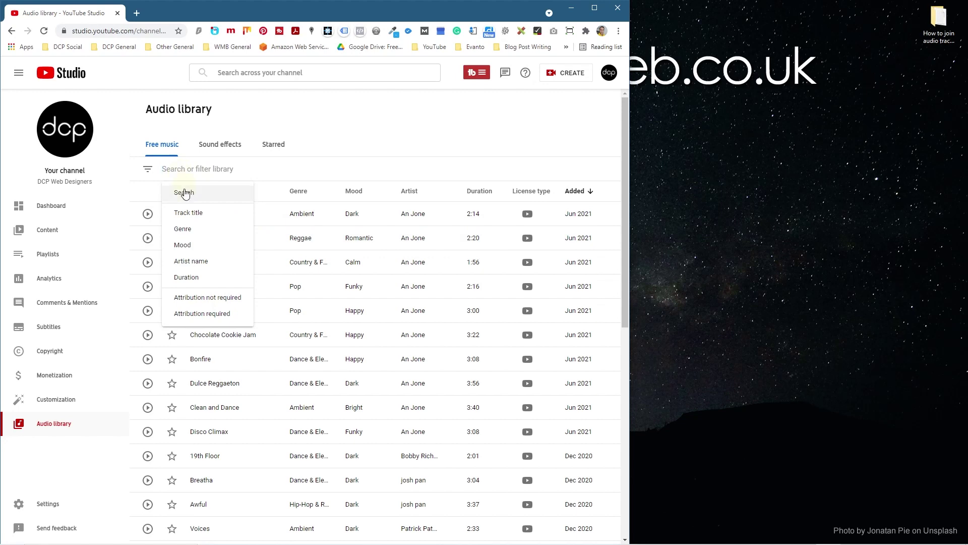
{"action": "left_click", "coordinate": [183, 192]}
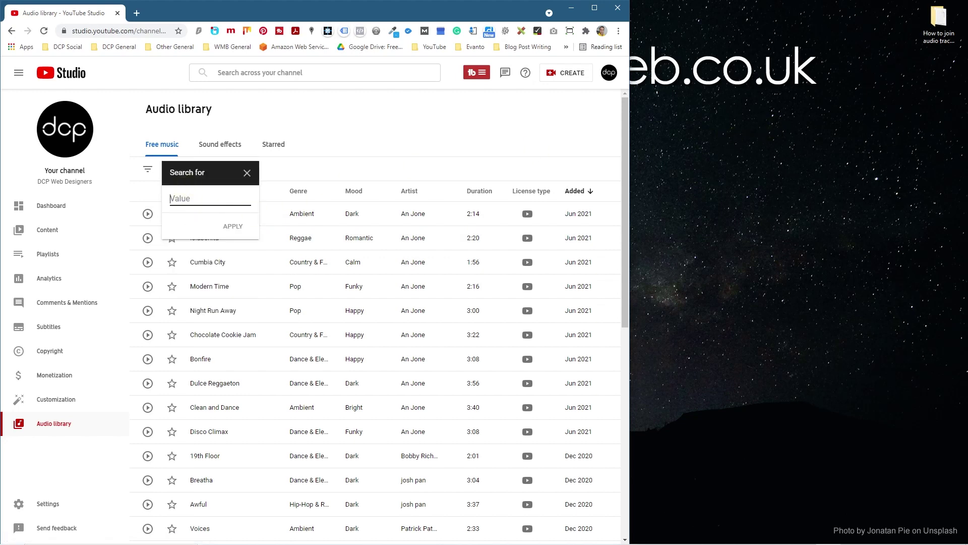
{"action": "left_click", "coordinate": [187, 197]}
{"action": "type", "text": "Disco Knights"}
{"action": "left_click", "coordinate": [231, 230]}
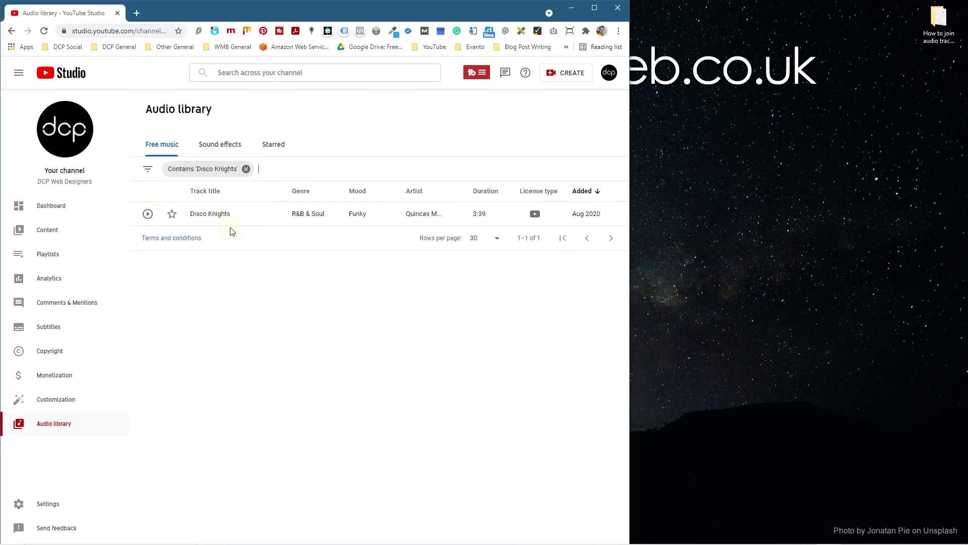
{"action": "left_click", "coordinate": [600, 215]}
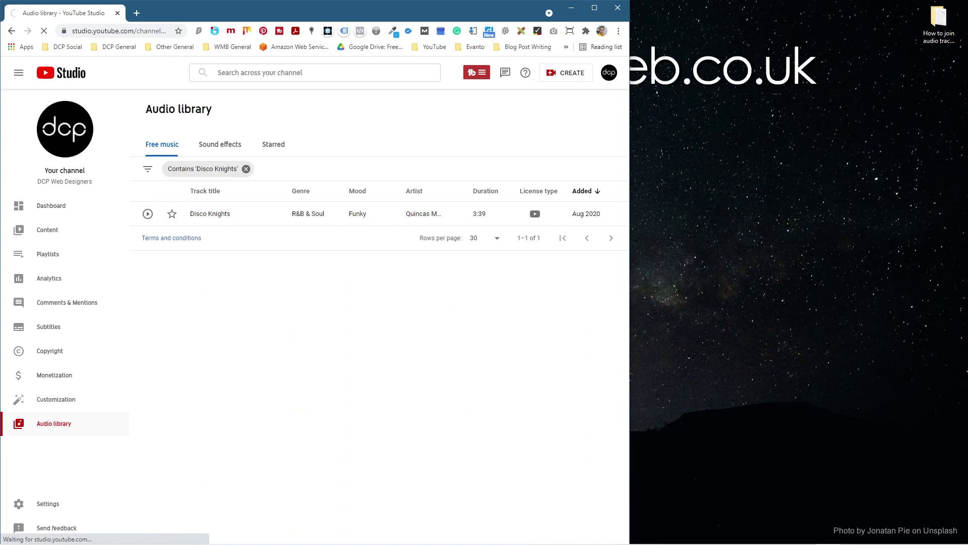
- Change the library search filter to "The Jam" and download the track with that title
{"action": "left_click", "coordinate": [212, 168]}
{"action": "triple_click", "coordinate": [224, 198]}
{"action": "type", "text": "The Jam"}
{"action": "left_click", "coordinate": [233, 226]}
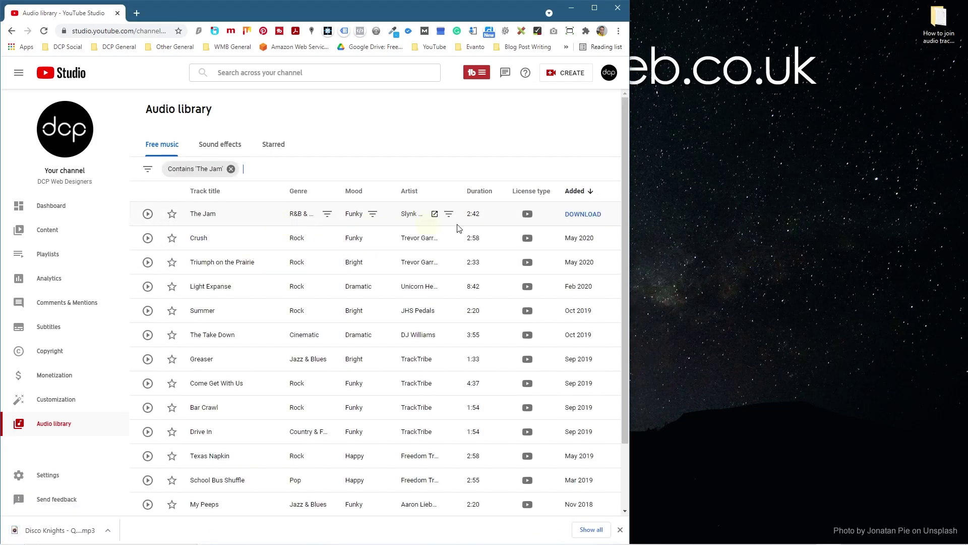
{"action": "left_click", "coordinate": [584, 215]}
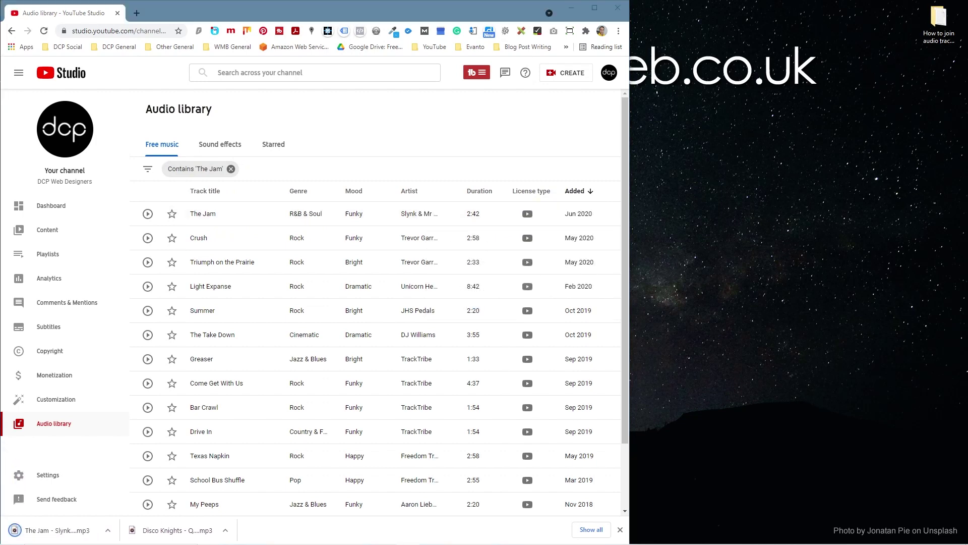
- Change the library search filter to "Taste" and download the matching track
{"action": "left_click", "coordinate": [198, 169]}
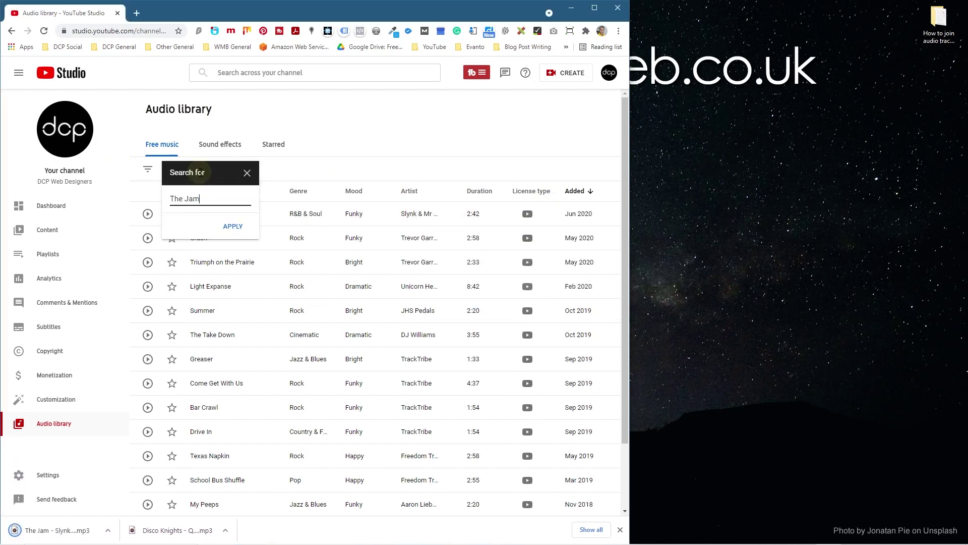
{"action": "triple_click", "coordinate": [209, 197]}
{"action": "type", "text": "Taste"}
{"action": "left_click", "coordinate": [235, 226]}
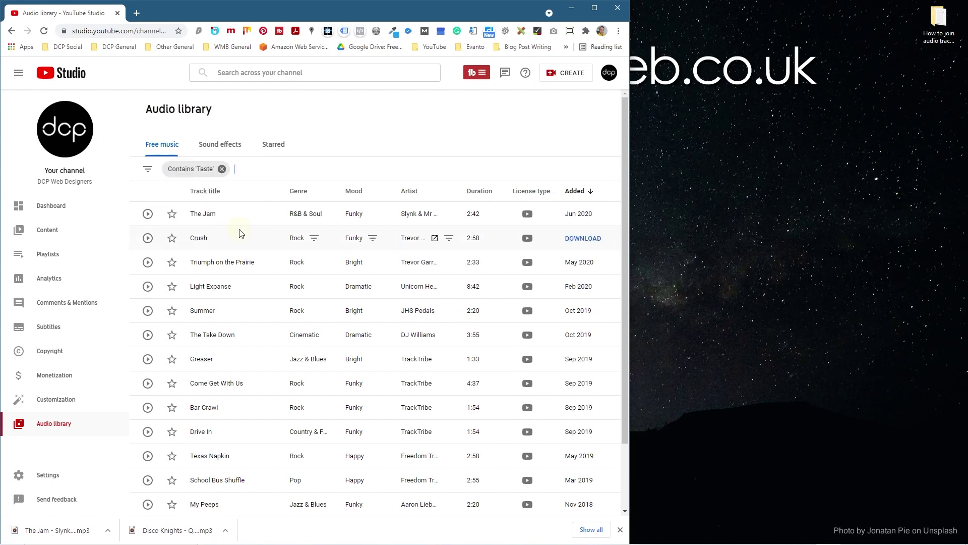
{"action": "left_click", "coordinate": [596, 217]}
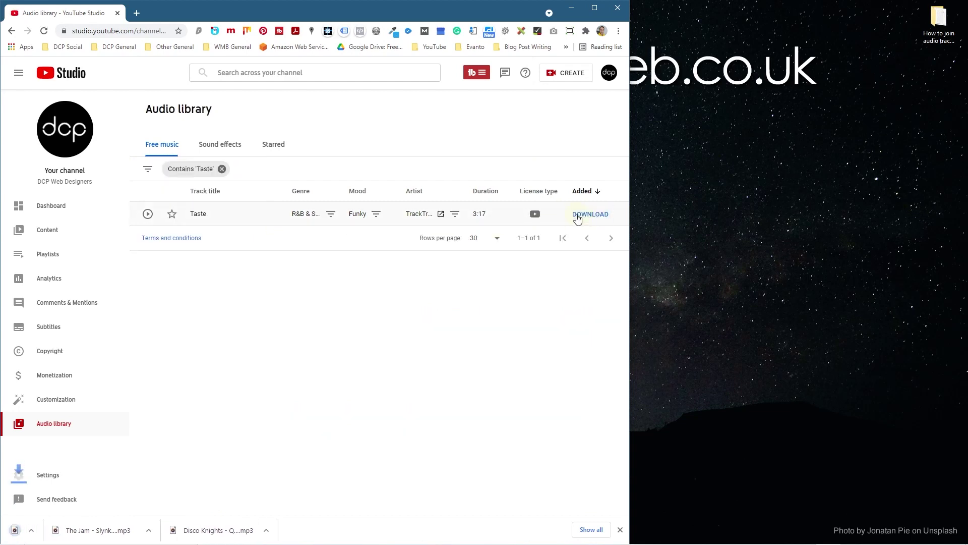
- Put the three downloaded MP3 files into the desktop folder for joining audio tracks and close the browser
{"action": "left_click_drag", "start_coordinate": [281, 527], "coordinate": [938, 20]}
{"action": "left_click_drag", "start_coordinate": [164, 520], "coordinate": [937, 23]}
{"action": "left_click_drag", "start_coordinate": [98, 520], "coordinate": [937, 22]}
{"action": "left_click", "coordinate": [618, 8]}
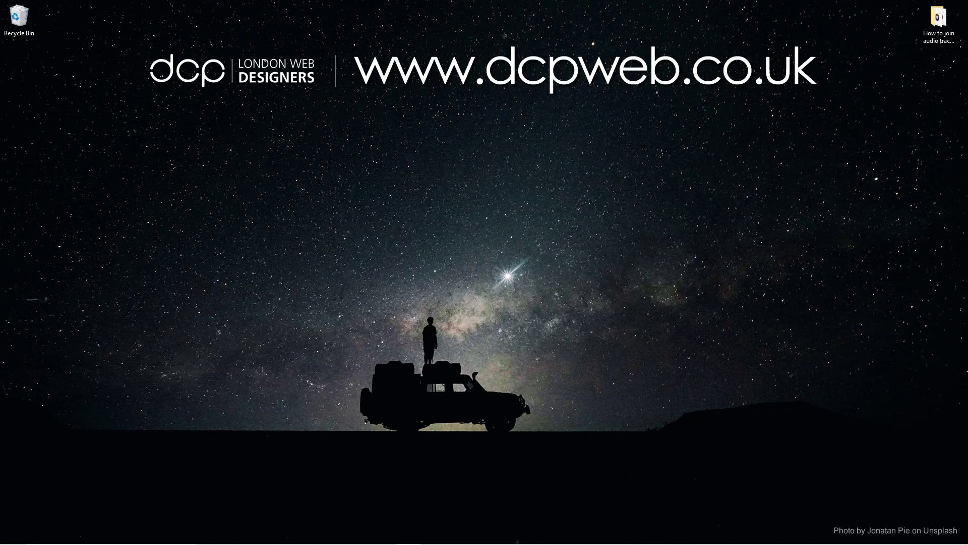
- Launch Audacity, dismiss its welcome dialog and have its window maximized
{"action": "mouse_move", "coordinate": [564, 543]}
{"action": "left_click", "coordinate": [532, 535]}
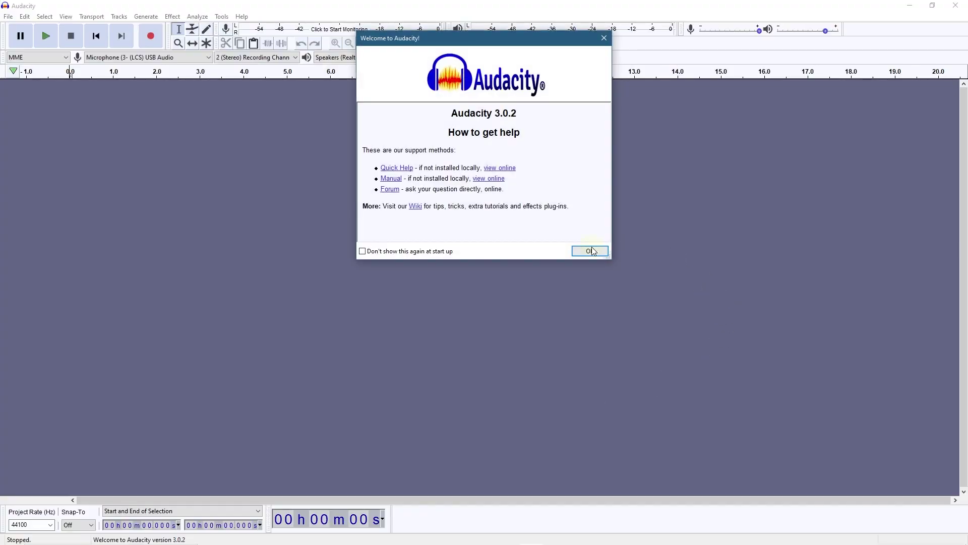
{"action": "left_click", "coordinate": [590, 251]}
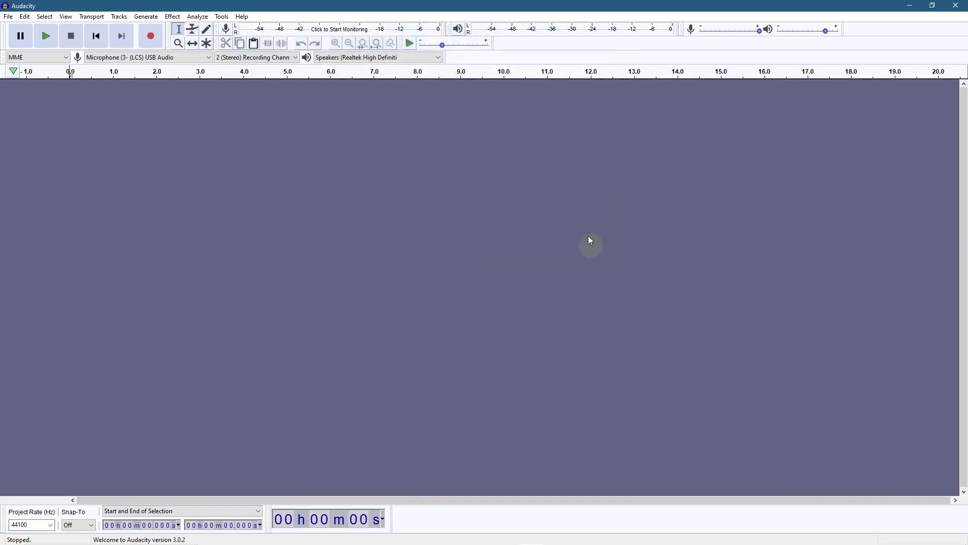
{"action": "double_click", "coordinate": [701, 6]}
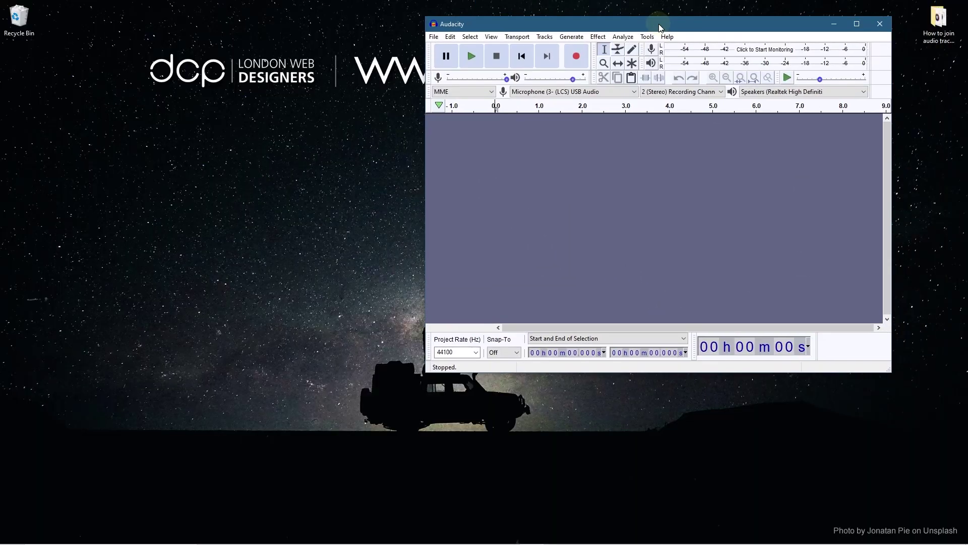
{"action": "left_click", "coordinate": [906, 36]}
{"action": "double_click", "coordinate": [781, 29]}
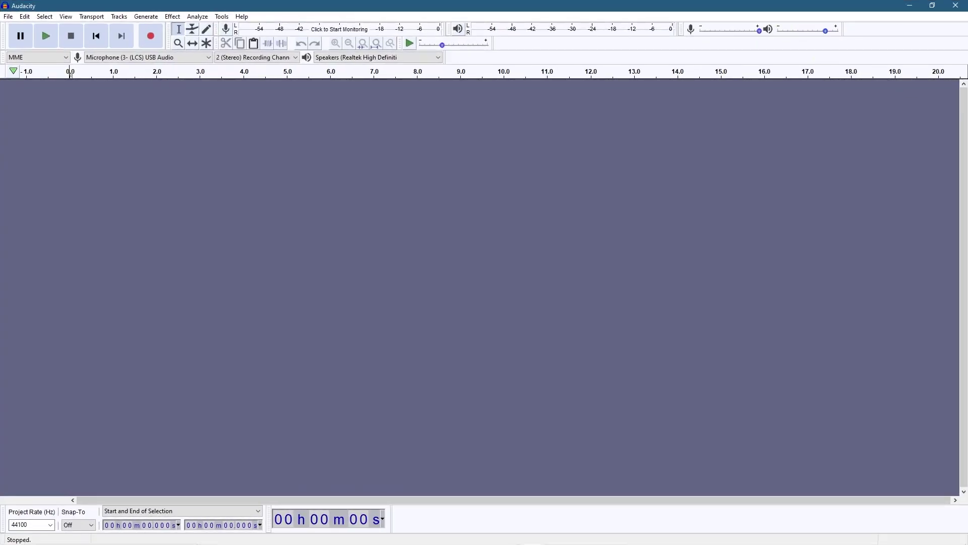
- Import Disco Knights, Taste and The Jam from the folder as separate stereo tracks in that order, and clear the folder window away
{"action": "left_click_drag", "start_coordinate": [921, 151], "coordinate": [849, 132]}
{"action": "left_click_drag", "start_coordinate": [807, 239], "coordinate": [318, 162]}
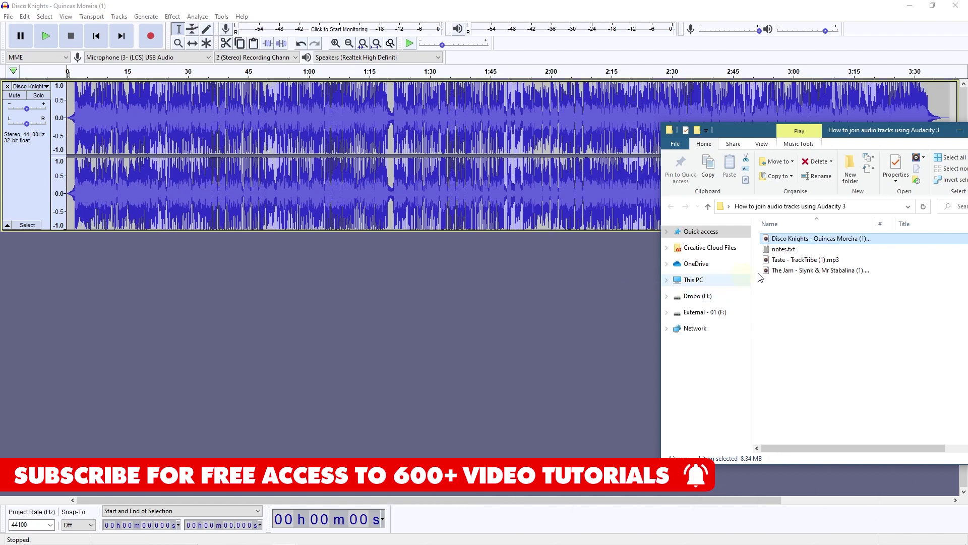
{"action": "left_click_drag", "start_coordinate": [807, 260], "coordinate": [421, 309]}
{"action": "left_click_drag", "start_coordinate": [807, 269], "coordinate": [370, 407]}
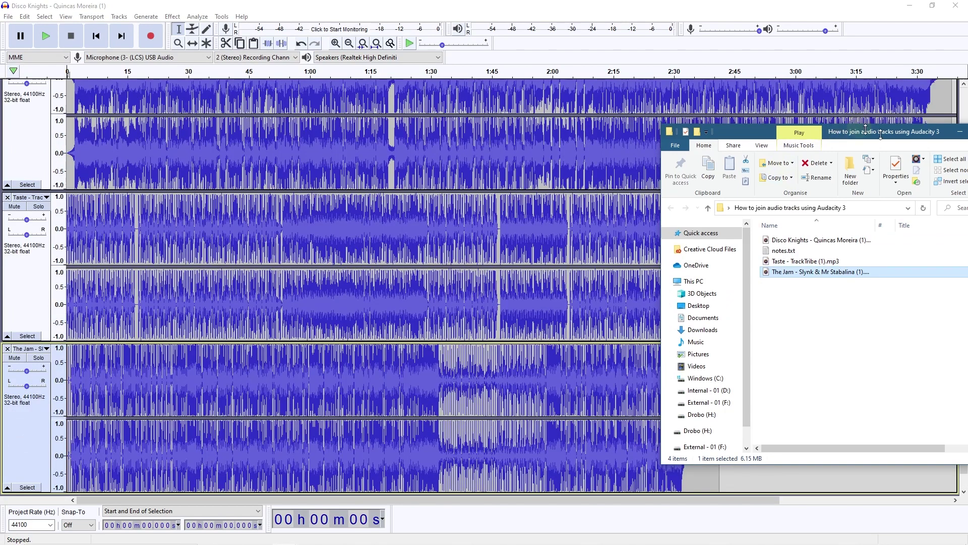
{"action": "left_click_drag", "start_coordinate": [840, 131], "coordinate": [839, 190]}
{"action": "left_click", "coordinate": [959, 188]}
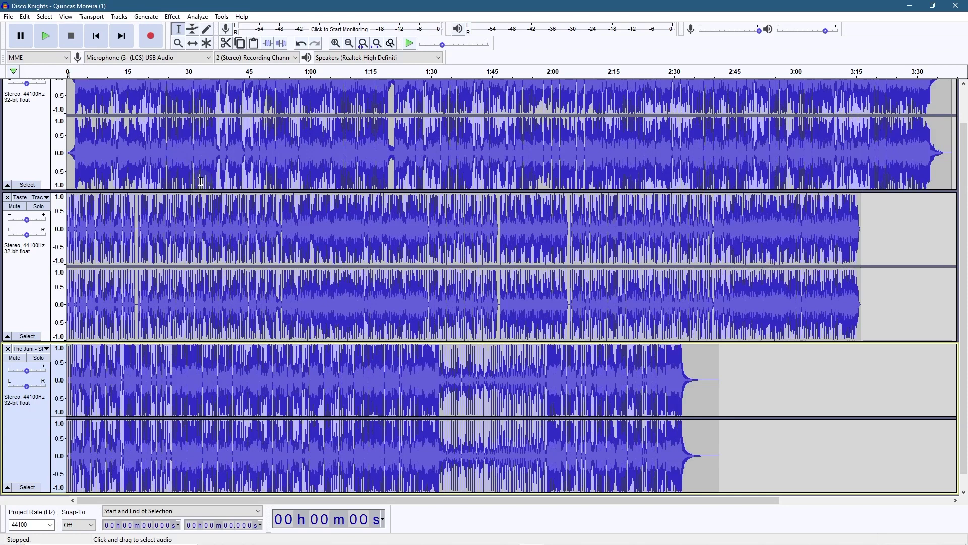
- Play the three imported tracks together from the start, then stop playback
{"action": "left_click", "coordinate": [45, 37]}
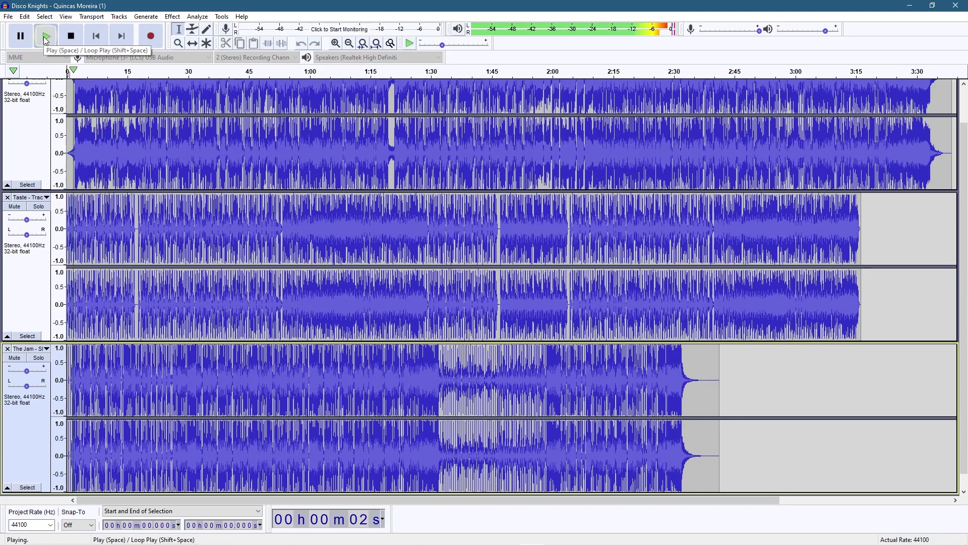
{"action": "left_click", "coordinate": [45, 40]}
{"action": "left_click", "coordinate": [75, 38]}
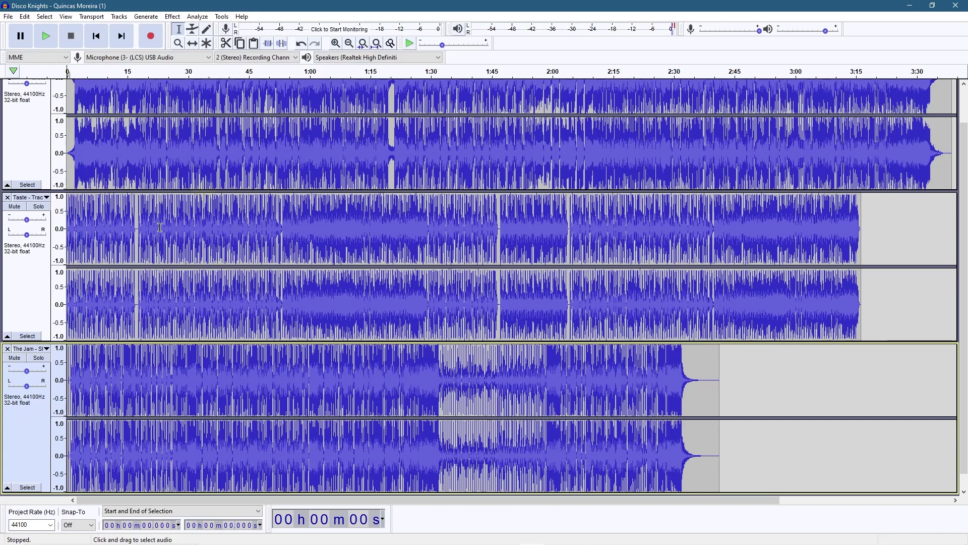
- Use the Time Shift tool to move the Taste clip to start at about 3:30, overlapping the end of Disco Knights
{"action": "scroll", "coordinate": [239, 176], "scroll_direction": "up", "scroll_amount": 2}
{"action": "scroll", "coordinate": [288, 285], "scroll_direction": "down", "scroll_amount": 3}
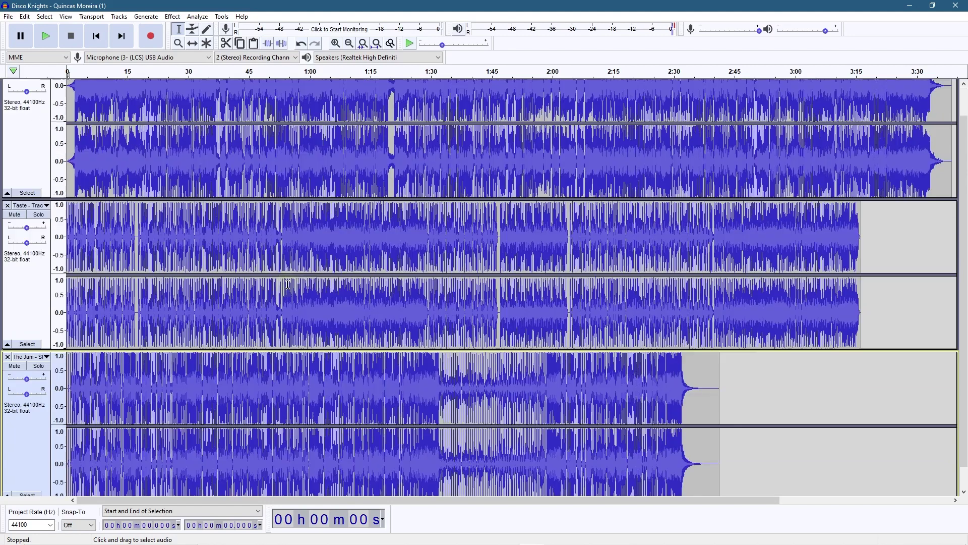
{"action": "scroll", "coordinate": [288, 285], "scroll_direction": "up", "scroll_amount": 1}
{"action": "scroll", "coordinate": [288, 285], "scroll_direction": "up", "scroll_amount": 1}
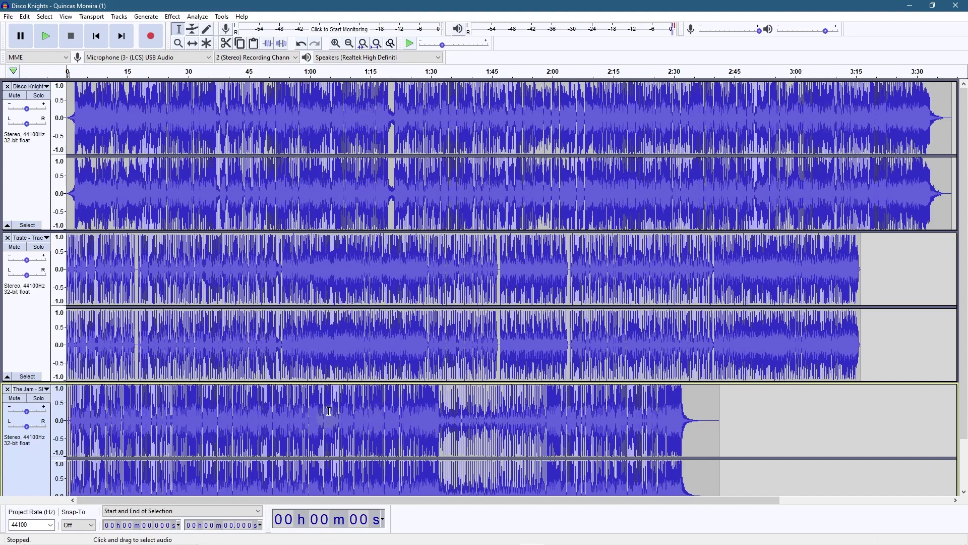
{"action": "left_click", "coordinate": [194, 45]}
{"action": "left_click_drag", "start_coordinate": [136, 275], "coordinate": [845, 267]}
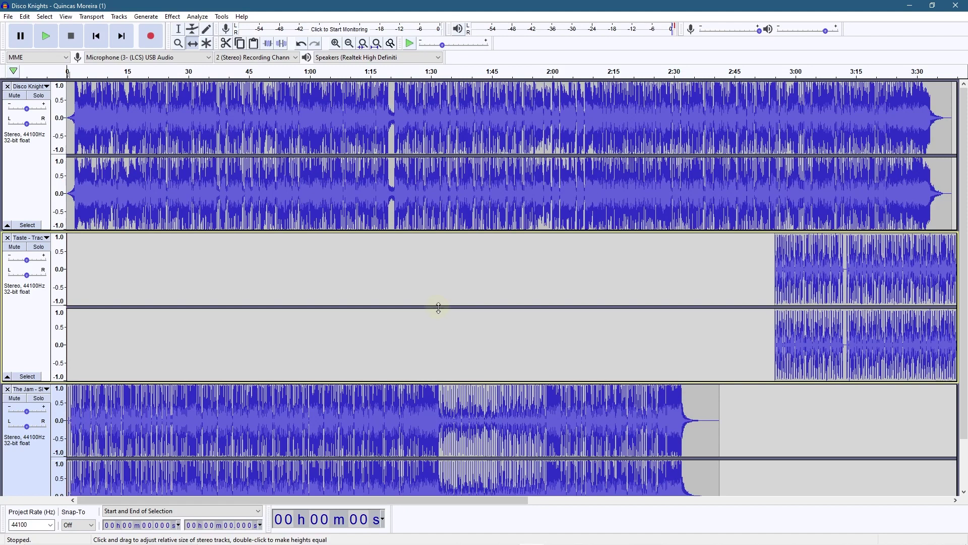
{"action": "mouse_move", "coordinate": [514, 285]}
{"action": "left_mouse_down"}
{"action": "mouse_move", "coordinate": [547, 285]}
{"action": "mouse_move", "coordinate": [465, 283]}
{"action": "mouse_move", "coordinate": [526, 284]}
{"action": "left_mouse_up"}
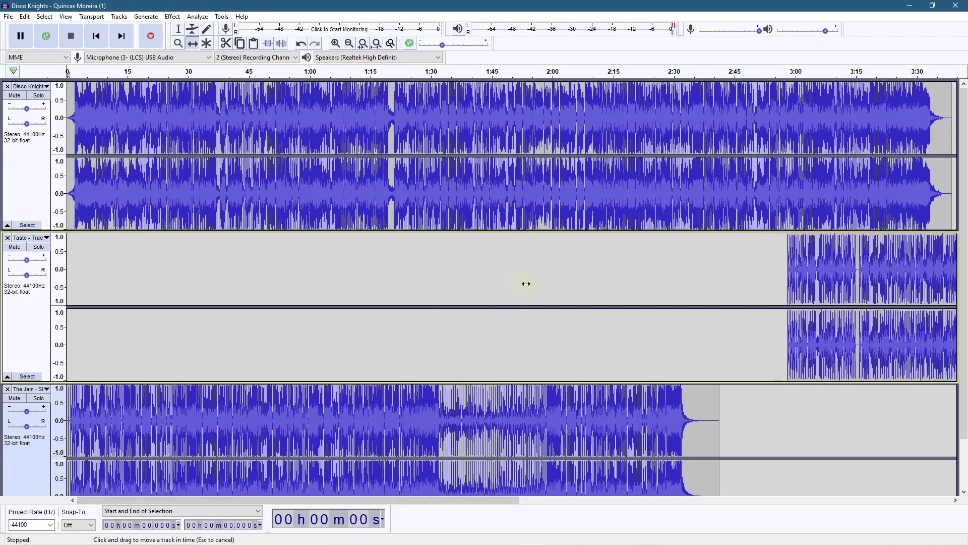
{"action": "left_click_drag", "start_coordinate": [513, 280], "coordinate": [549, 280]}
{"action": "scroll", "coordinate": [551, 279], "scroll_direction": "right", "scroll_amount": 4}
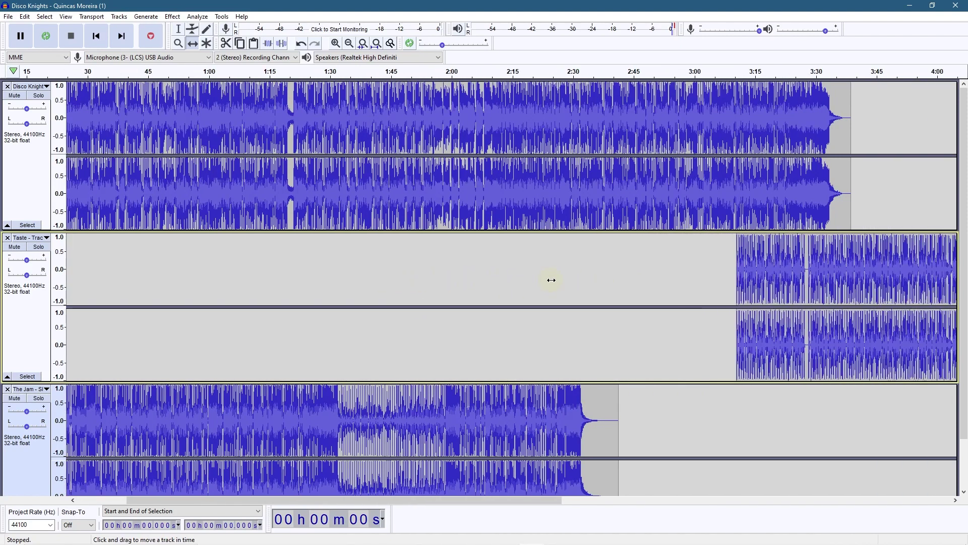
{"action": "scroll", "coordinate": [551, 280], "scroll_direction": "right", "scroll_amount": 8}
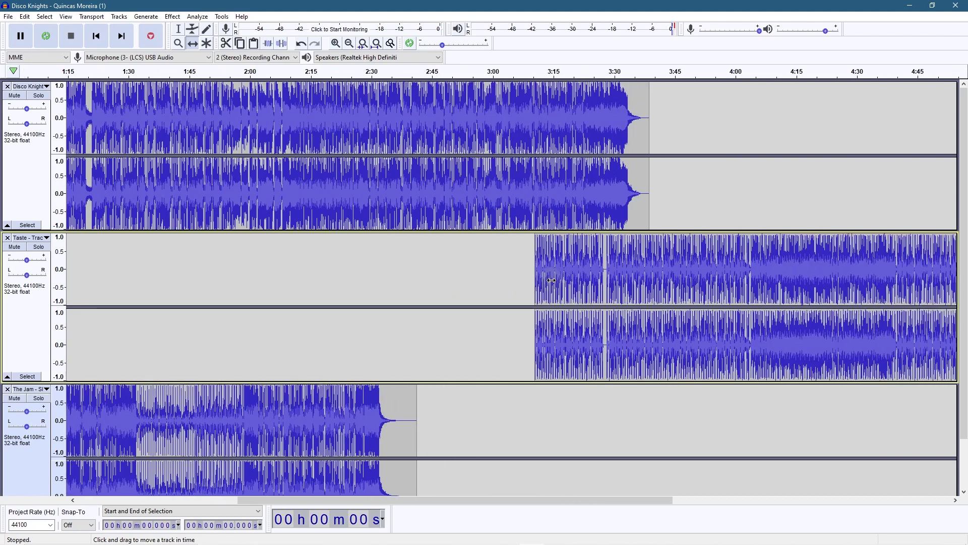
{"action": "scroll", "coordinate": [551, 280], "scroll_direction": "right", "scroll_amount": 5}
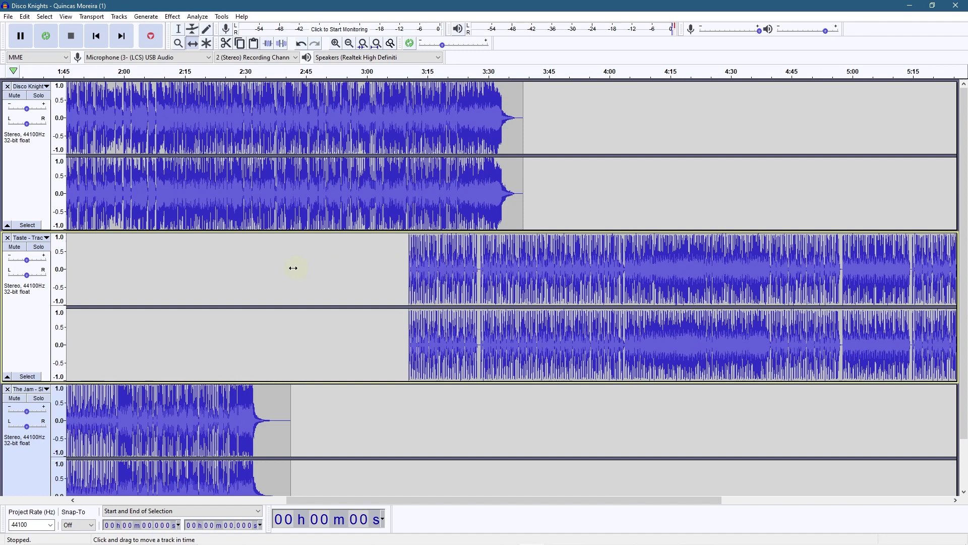
{"action": "left_click_drag", "start_coordinate": [284, 268], "coordinate": [367, 267]}
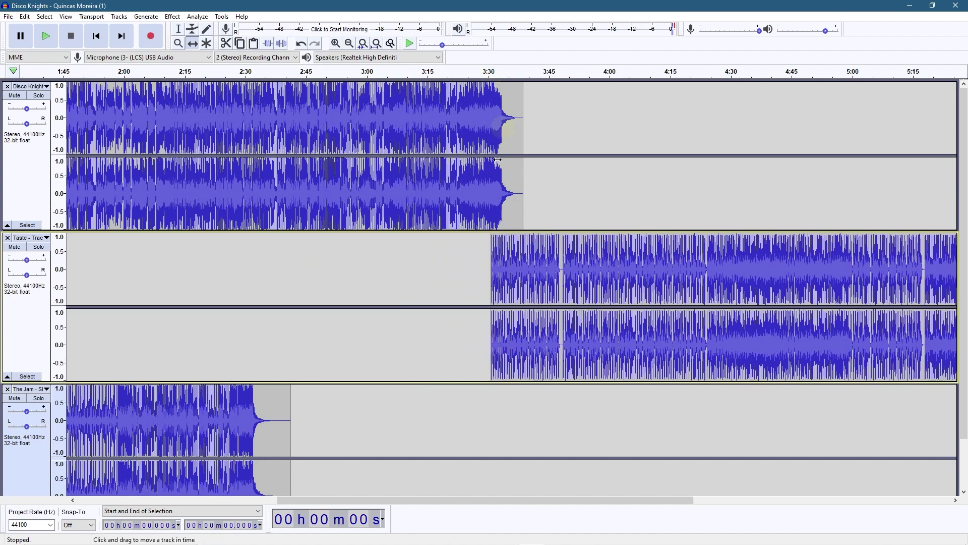
- Play the transition from Disco Knights into Taste from shortly before the 3:30 mark, then stop playback
{"action": "left_click", "coordinate": [476, 76]}
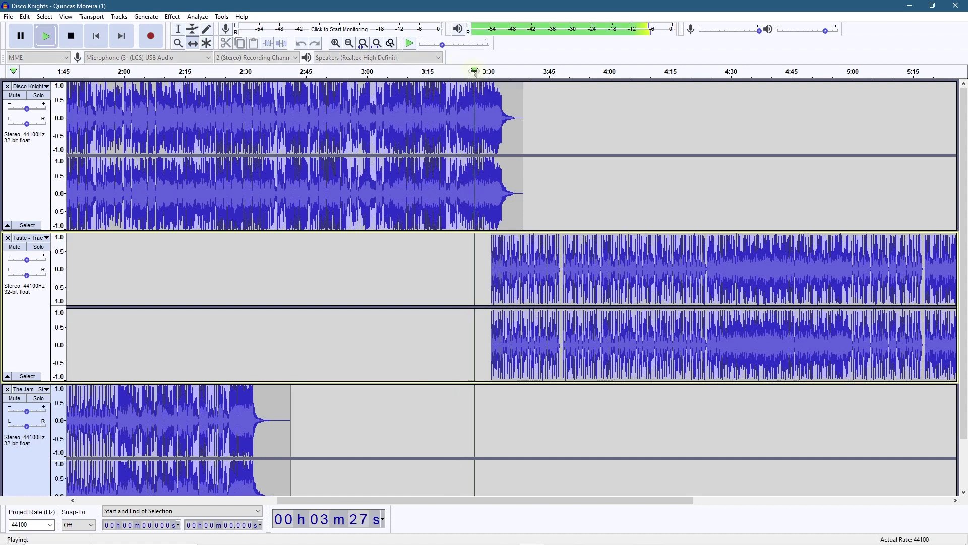
{"action": "left_click", "coordinate": [71, 36]}
{"action": "left_click_drag", "start_coordinate": [421, 70], "coordinate": [480, 70]}
{"action": "left_click", "coordinate": [481, 71]}
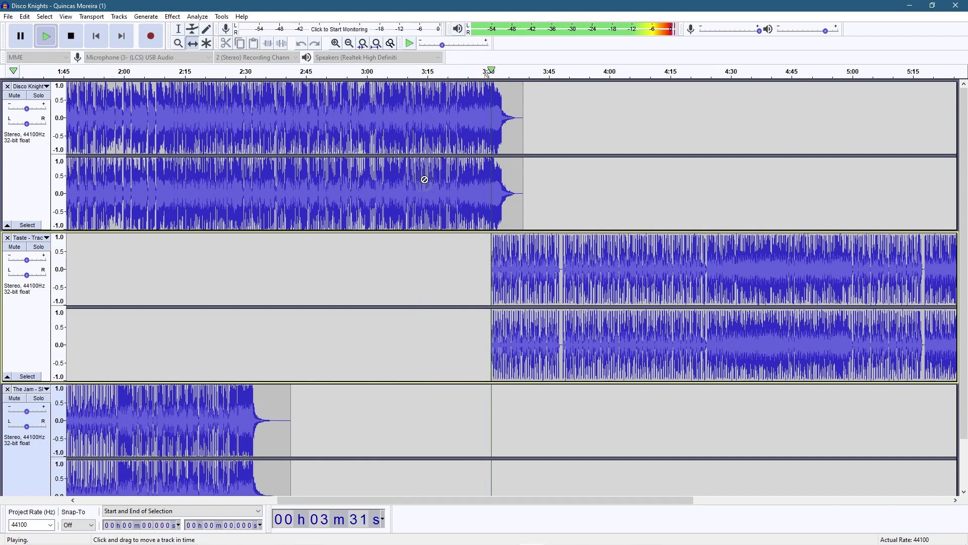
{"action": "left_click", "coordinate": [71, 36]}
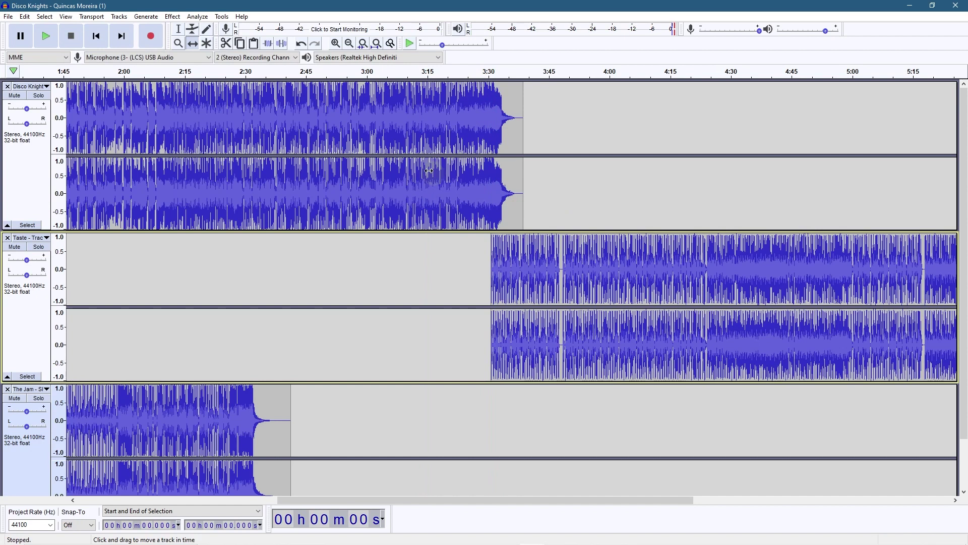
- Select the end of Disco Knights from about 3:22 to the clip's end at about 3:39 and apply a Fade Out
{"action": "left_click", "coordinate": [180, 29]}
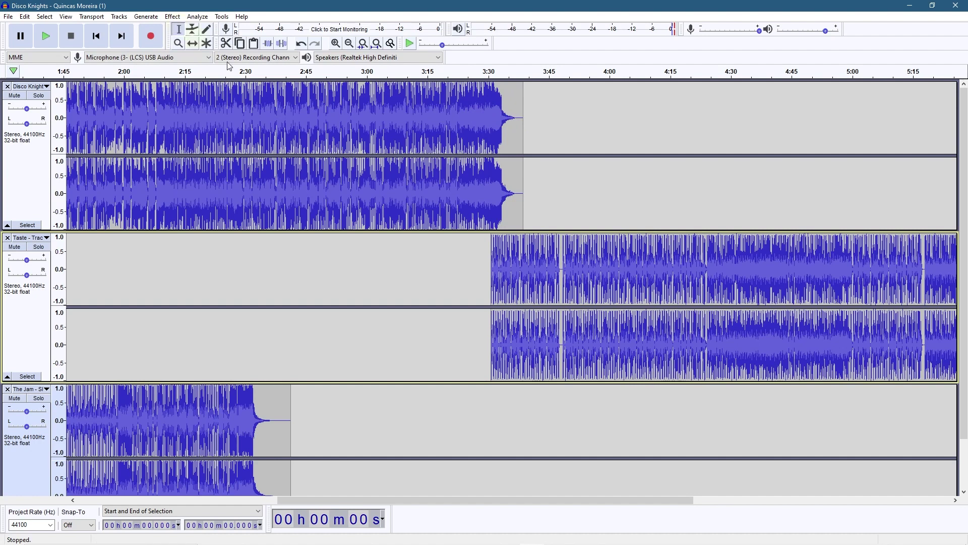
{"action": "left_click", "coordinate": [466, 120]}
{"action": "left_click_drag", "start_coordinate": [455, 117], "coordinate": [524, 114]}
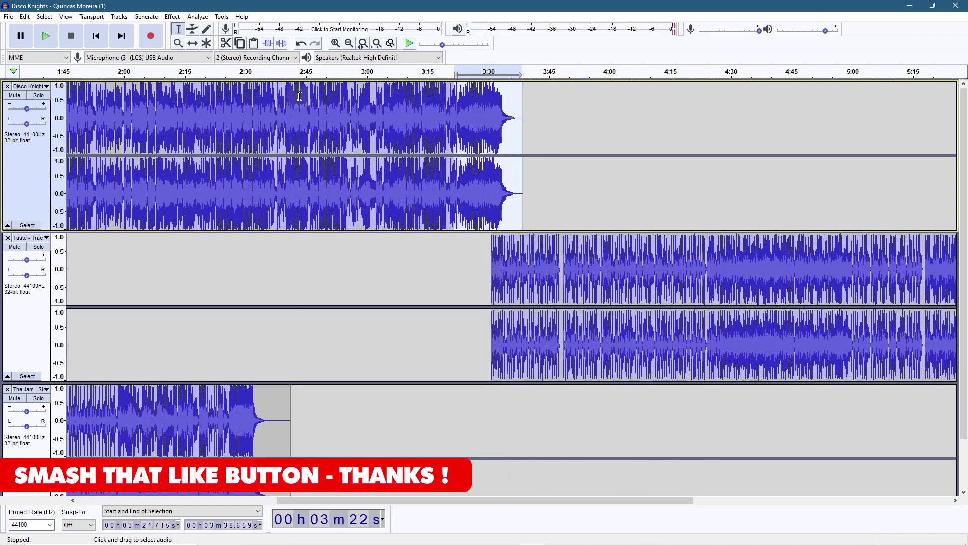
{"action": "left_click", "coordinate": [174, 16]}
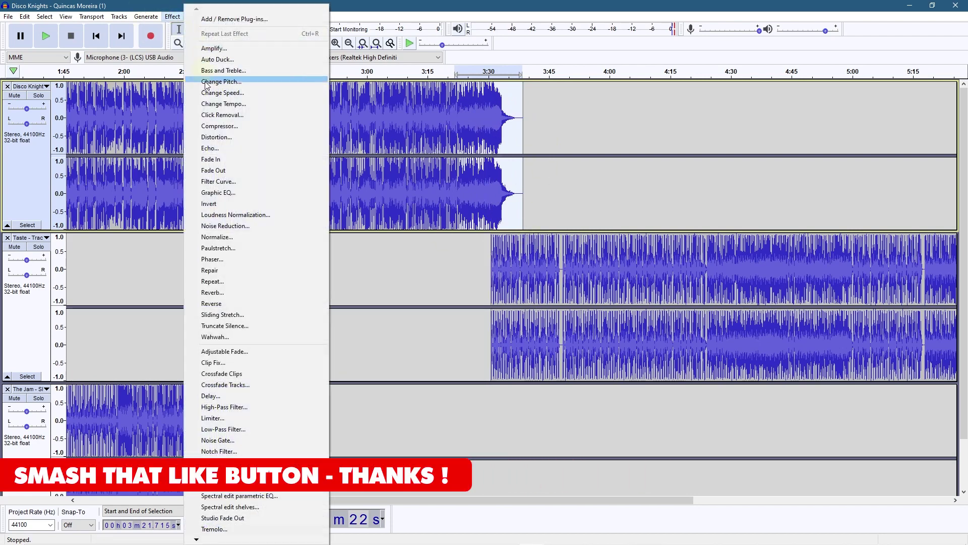
{"action": "left_click", "coordinate": [222, 171]}
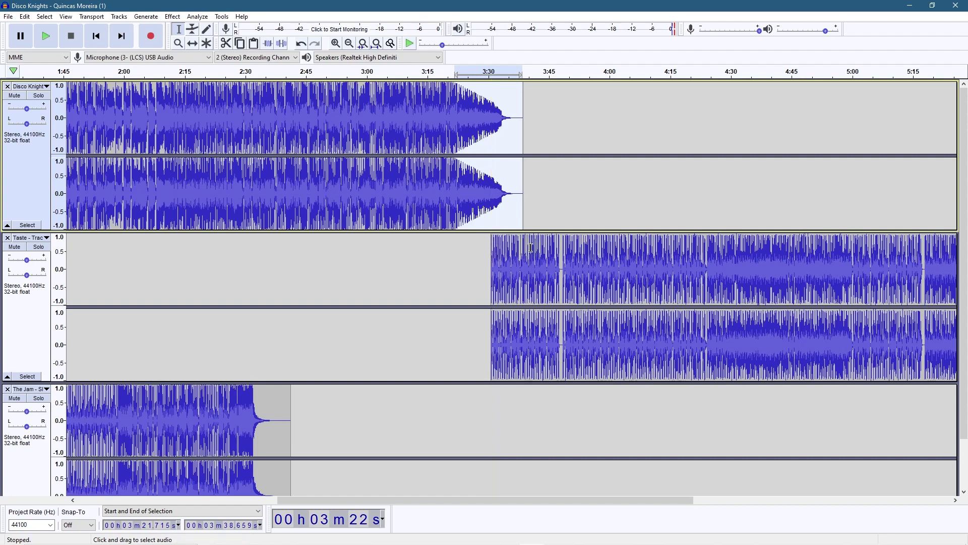
- Apply a Fade In to the opening of Taste from about 3:31 to 3:41, and play the transition from Disco Knights
{"action": "left_click_drag", "start_coordinate": [534, 247], "coordinate": [492, 255]}
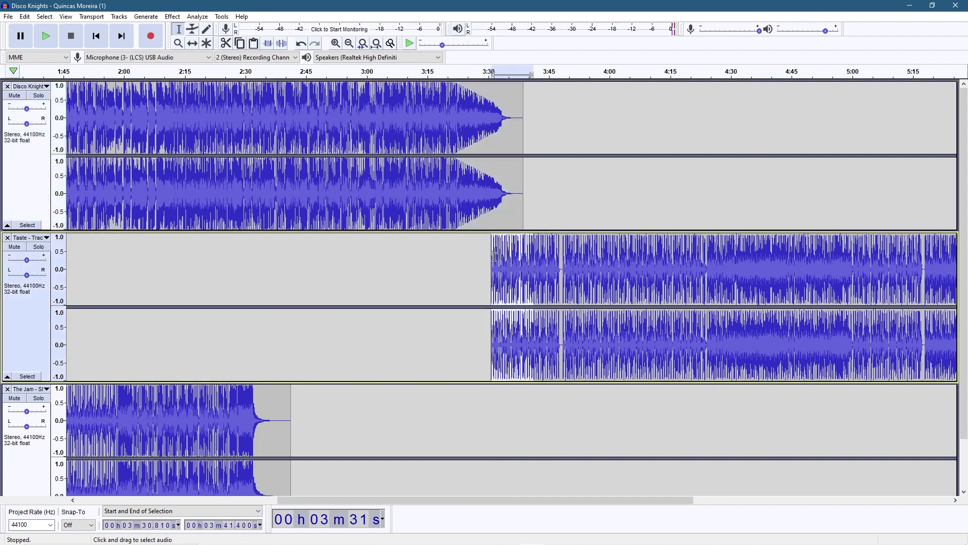
{"action": "left_click", "coordinate": [173, 17]}
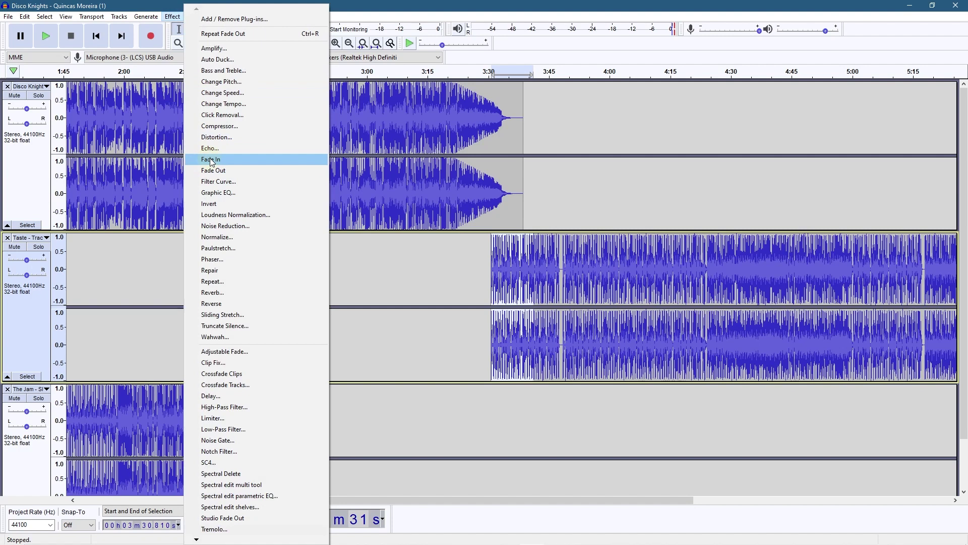
{"action": "left_click", "coordinate": [211, 160]}
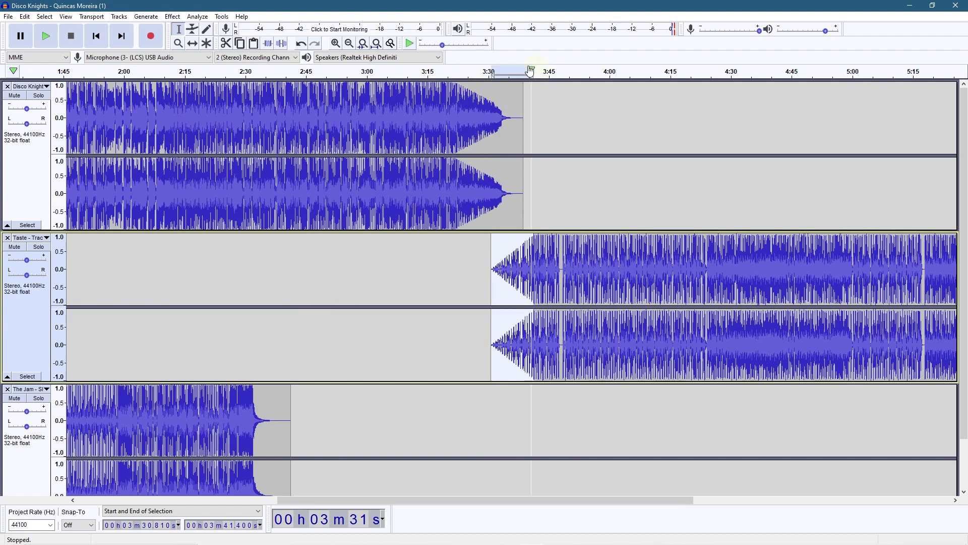
{"action": "left_click", "coordinate": [472, 69]}
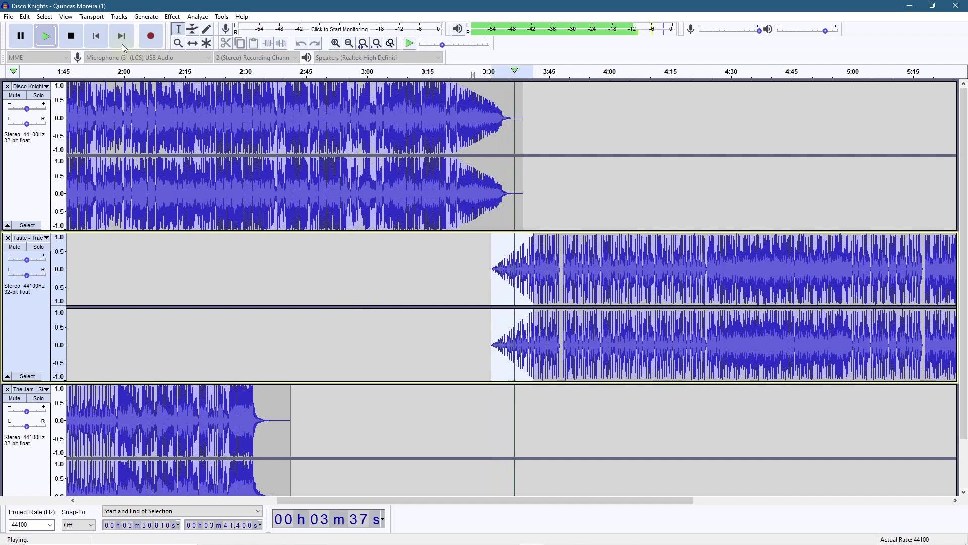
{"action": "key", "text": "space"}
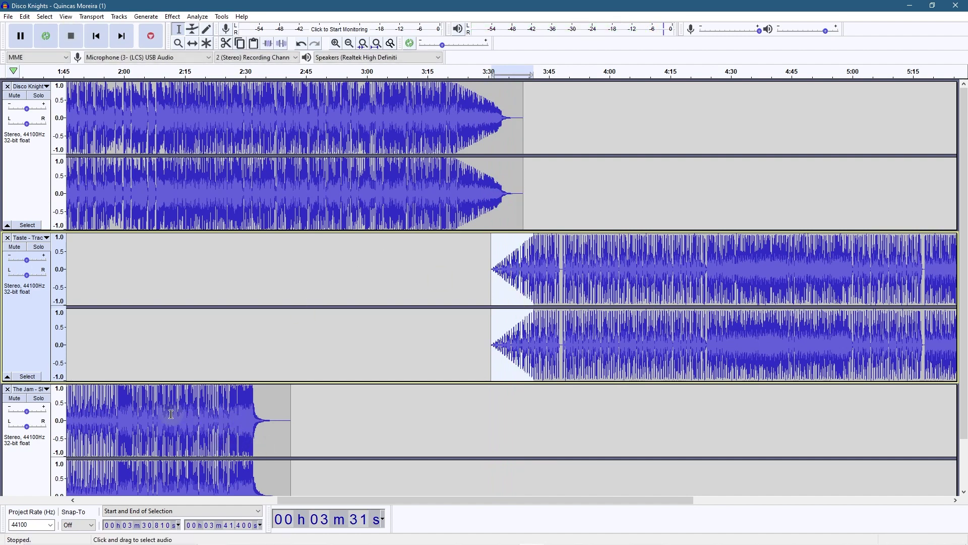
- Use the Time Shift tool to move The Jam clip later in time, to start at about 5:07
{"action": "left_click_drag", "start_coordinate": [152, 416], "coordinate": [211, 415]}
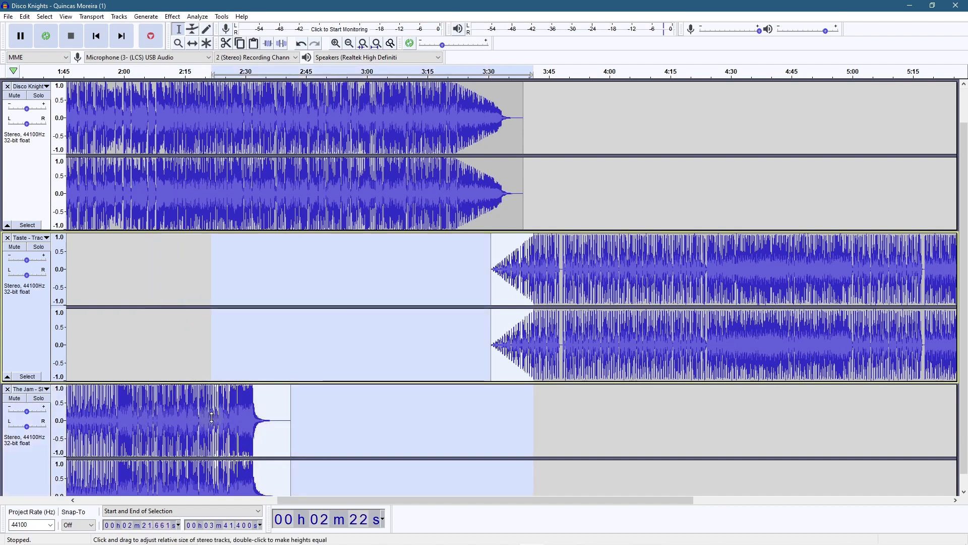
{"action": "scroll", "coordinate": [211, 416], "scroll_direction": "down", "scroll_amount": 1}
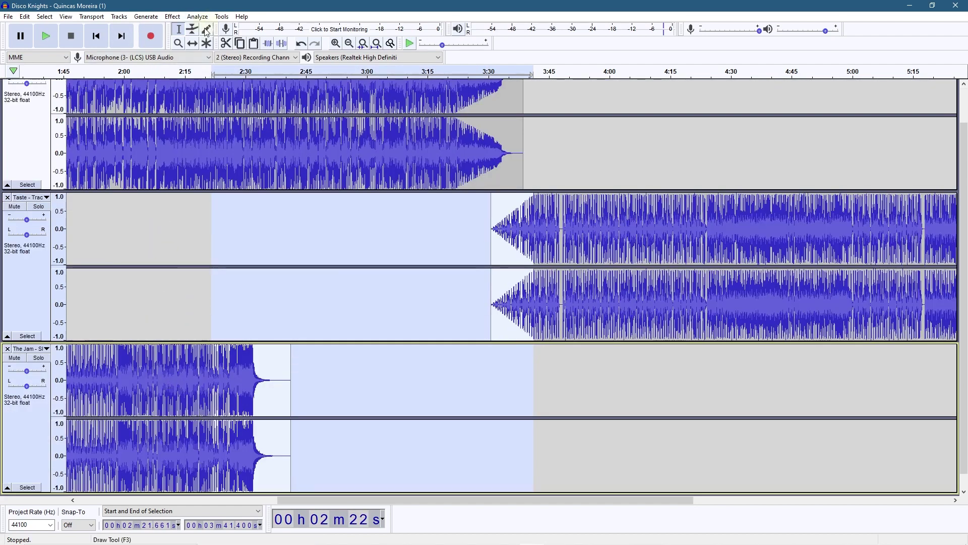
{"action": "left_click", "coordinate": [192, 44]}
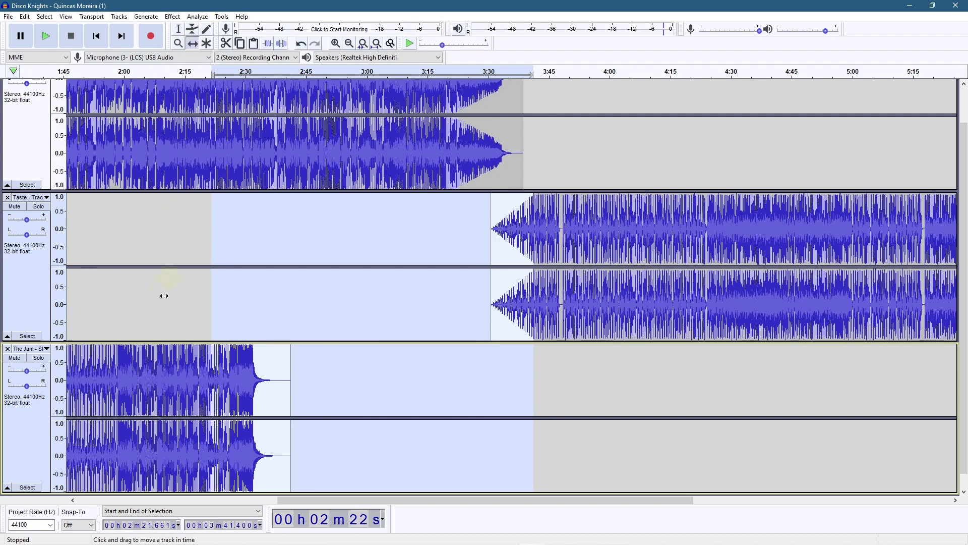
{"action": "left_click_drag", "start_coordinate": [125, 390], "coordinate": [714, 404]}
{"action": "left_click", "coordinate": [178, 28]}
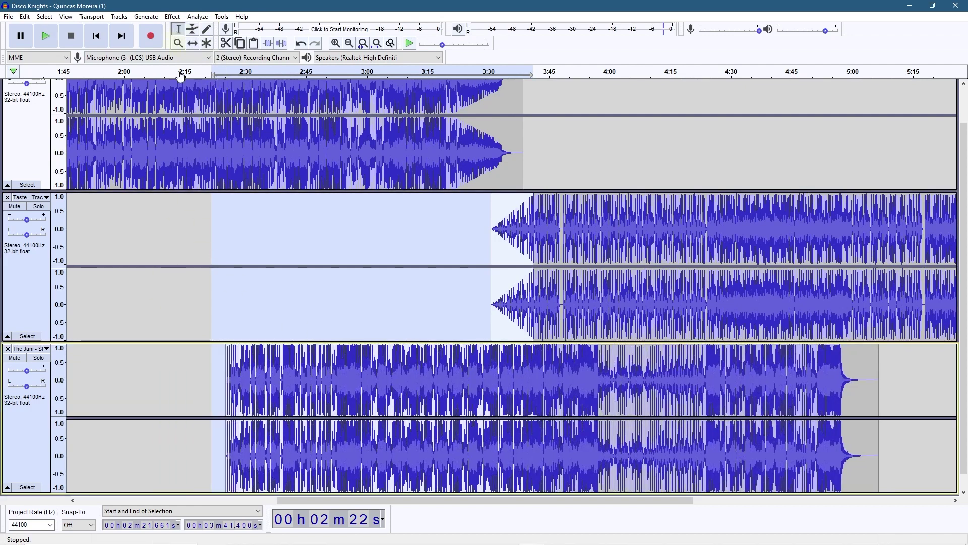
{"action": "left_click", "coordinate": [116, 391]}
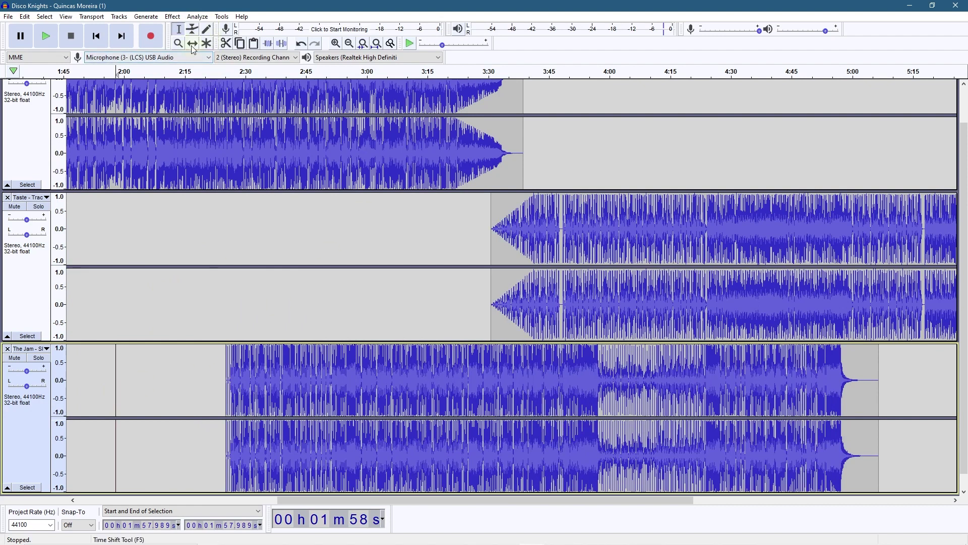
{"action": "left_click_drag", "start_coordinate": [254, 373], "coordinate": [779, 396]}
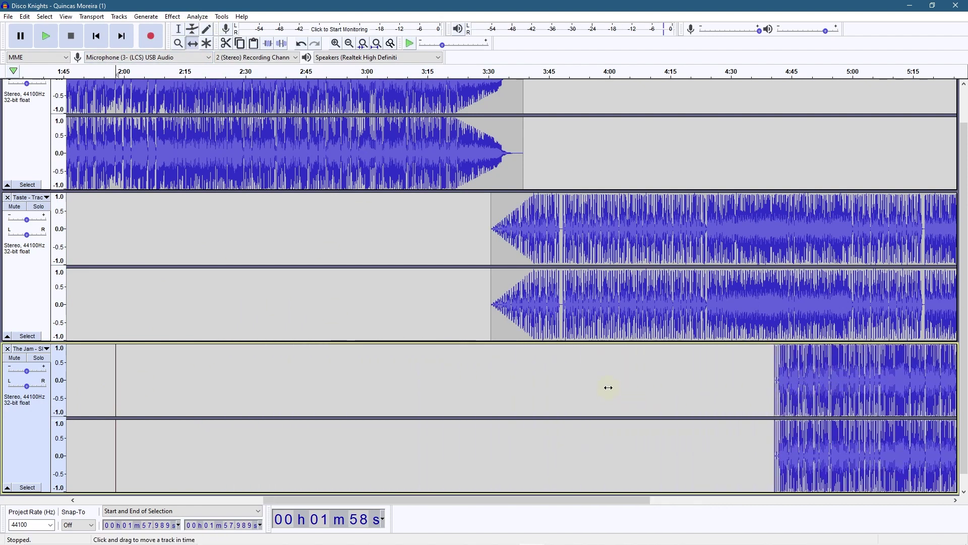
{"action": "left_click_drag", "start_coordinate": [614, 384], "coordinate": [669, 383]}
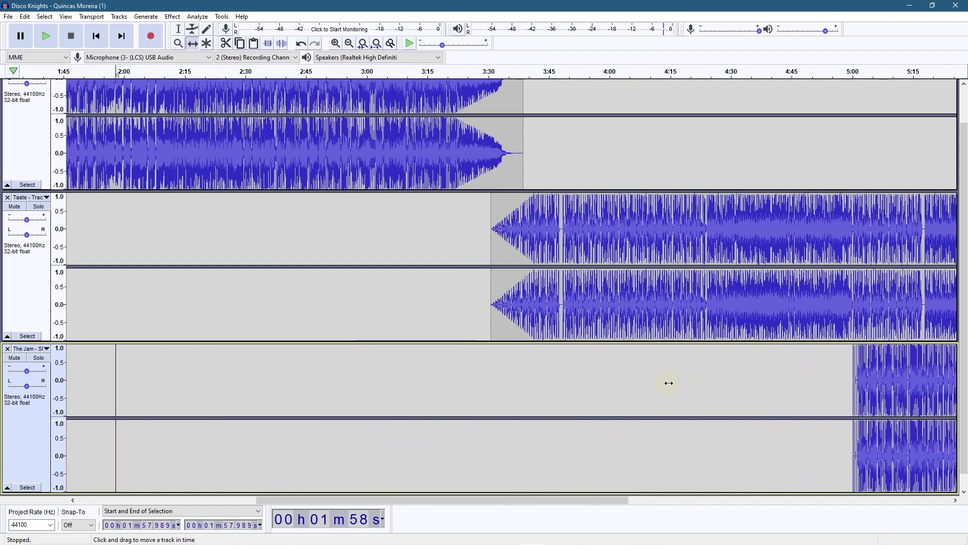
{"action": "left_click_drag", "start_coordinate": [698, 376], "coordinate": [669, 380]}
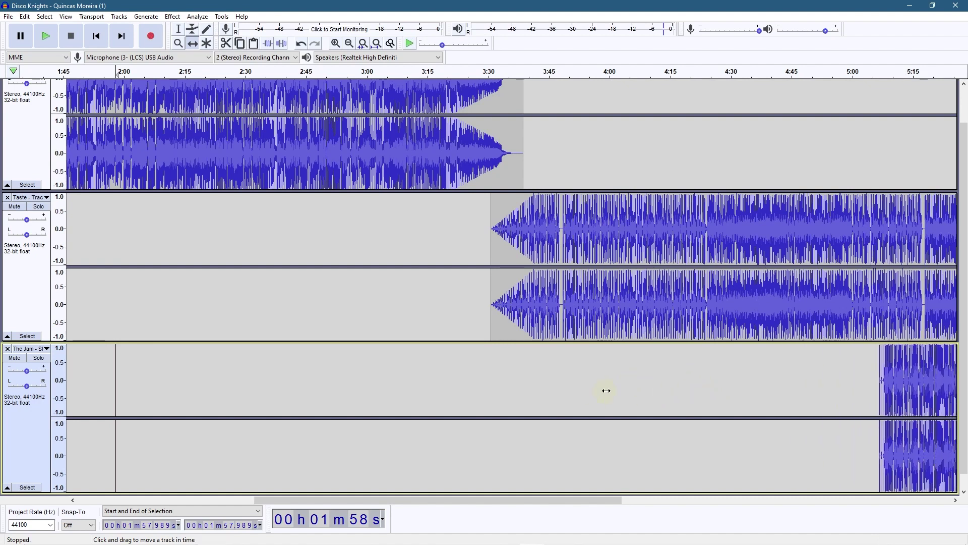
- Move The Jam clip further along to start at about 6:39, overlapping the end of Taste
{"action": "scroll", "coordinate": [605, 391], "scroll_direction": "down", "scroll_amount": 1}
{"action": "scroll", "coordinate": [608, 390], "scroll_direction": "up", "scroll_amount": 3}
{"action": "scroll", "coordinate": [600, 400], "scroll_direction": "down", "scroll_amount": 1}
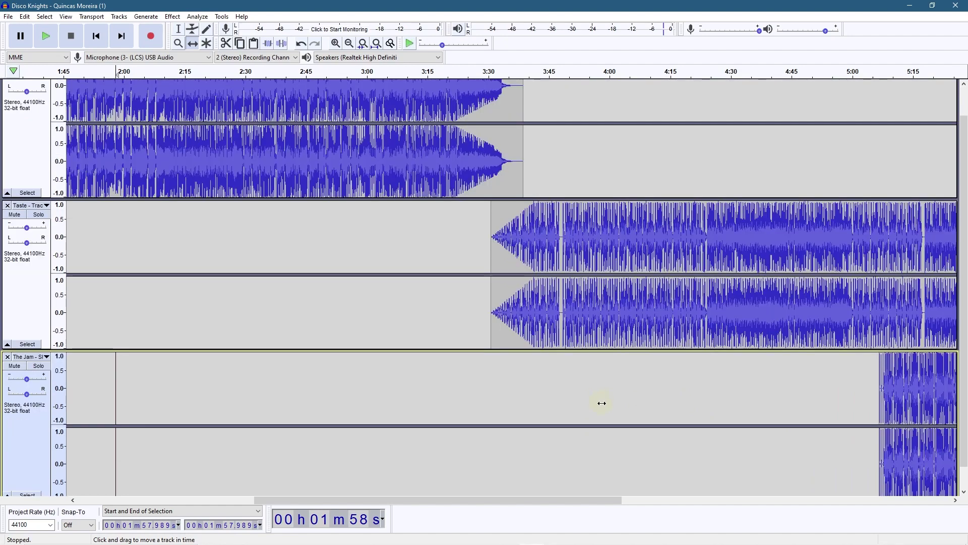
{"action": "scroll", "coordinate": [599, 398], "scroll_direction": "right", "scroll_amount": 10}
{"action": "scroll", "coordinate": [595, 395], "scroll_direction": "right", "scroll_amount": 5}
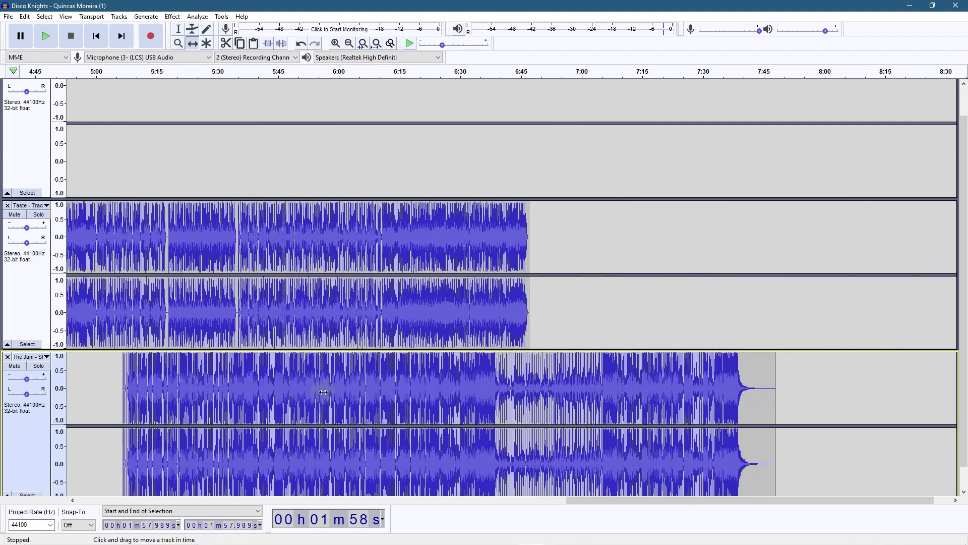
{"action": "scroll", "coordinate": [324, 392], "scroll_direction": "left", "scroll_amount": 1}
{"action": "scroll", "coordinate": [323, 392], "scroll_direction": "right", "scroll_amount": 1}
{"action": "scroll", "coordinate": [324, 392], "scroll_direction": "left", "scroll_amount": 1}
{"action": "scroll", "coordinate": [323, 391], "scroll_direction": "right", "scroll_amount": 1}
{"action": "scroll", "coordinate": [323, 392], "scroll_direction": "left", "scroll_amount": 1}
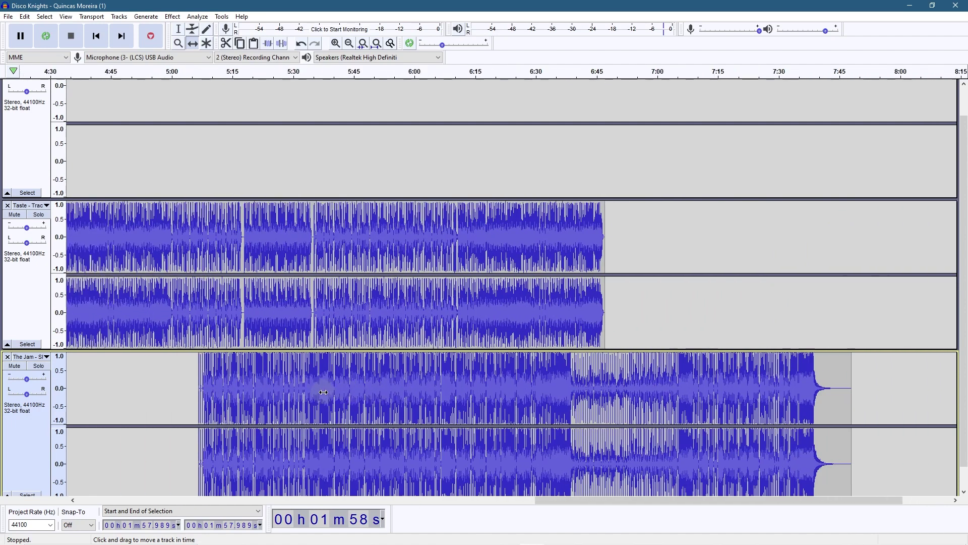
{"action": "left_click_drag", "start_coordinate": [323, 392], "coordinate": [699, 394]}
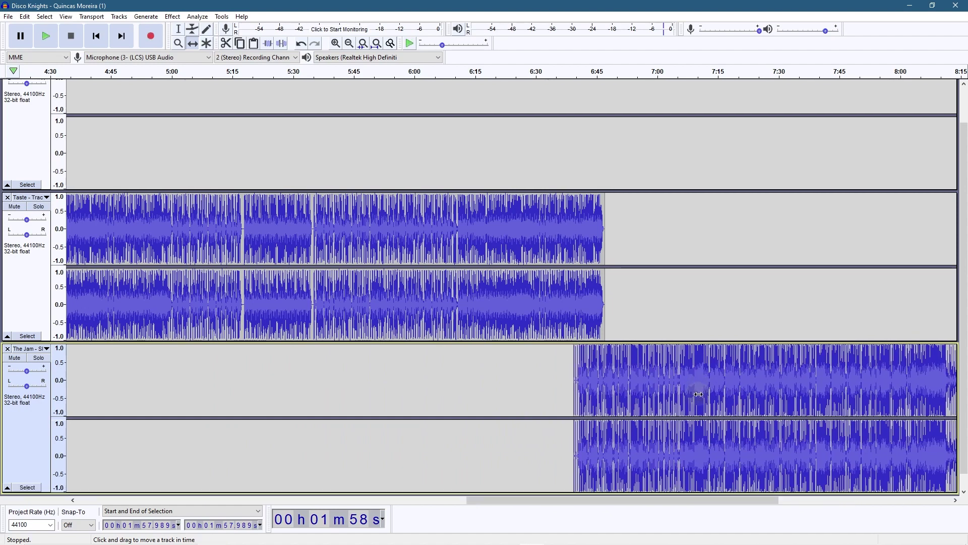
- Select the end of Taste from about 6:34 to the clip's end at about 6:47 and apply a Fade Out
{"action": "left_click", "coordinate": [179, 32]}
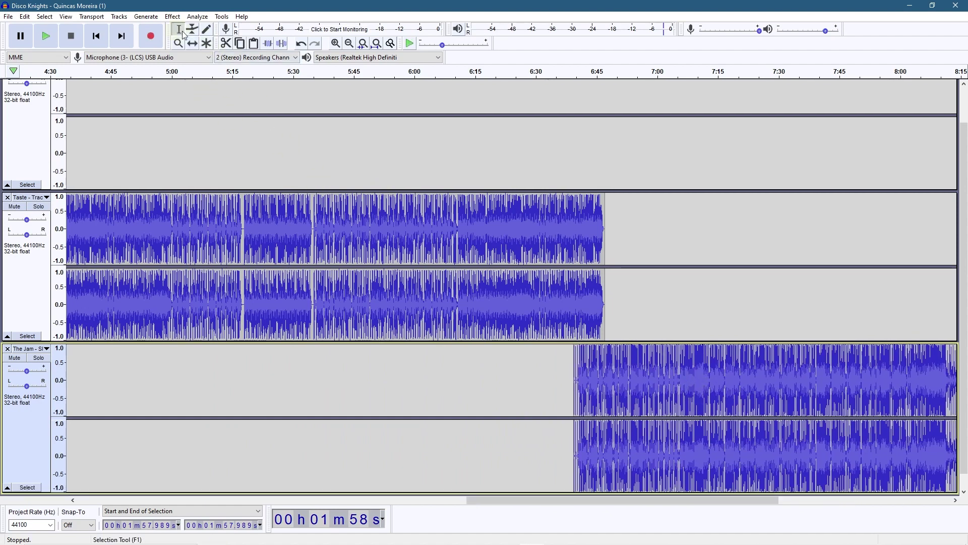
{"action": "left_click", "coordinate": [605, 256]}
{"action": "left_click_drag", "start_coordinate": [606, 255], "coordinate": [550, 251]}
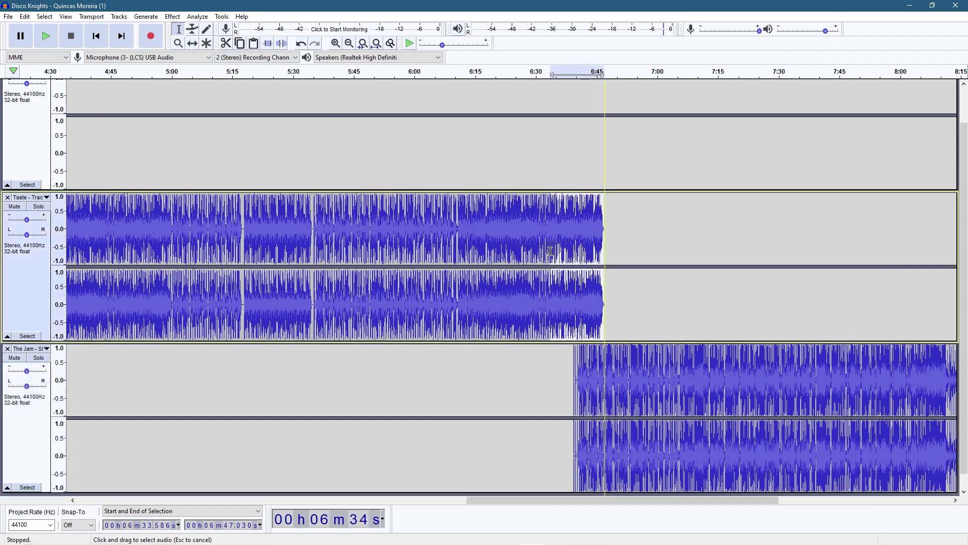
{"action": "left_click", "coordinate": [172, 17]}
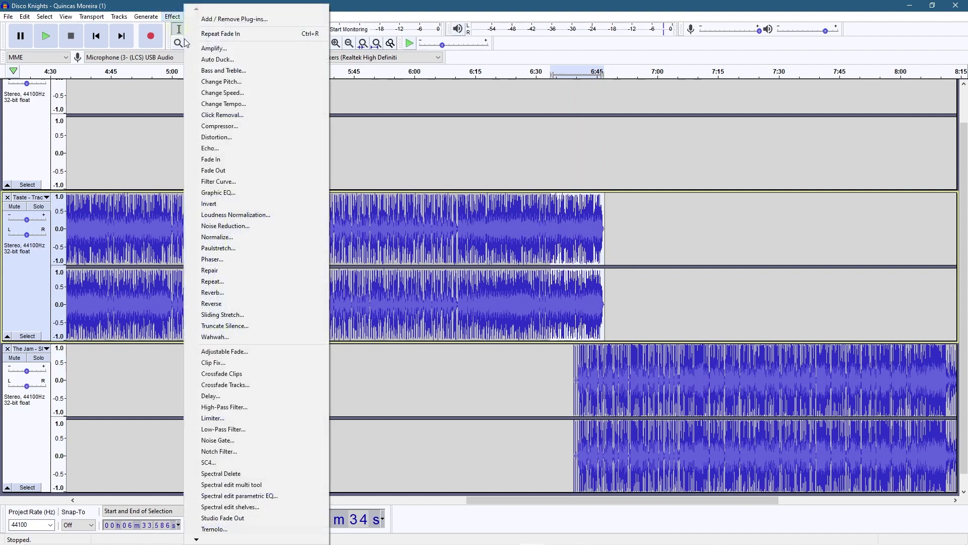
{"action": "left_click", "coordinate": [223, 171]}
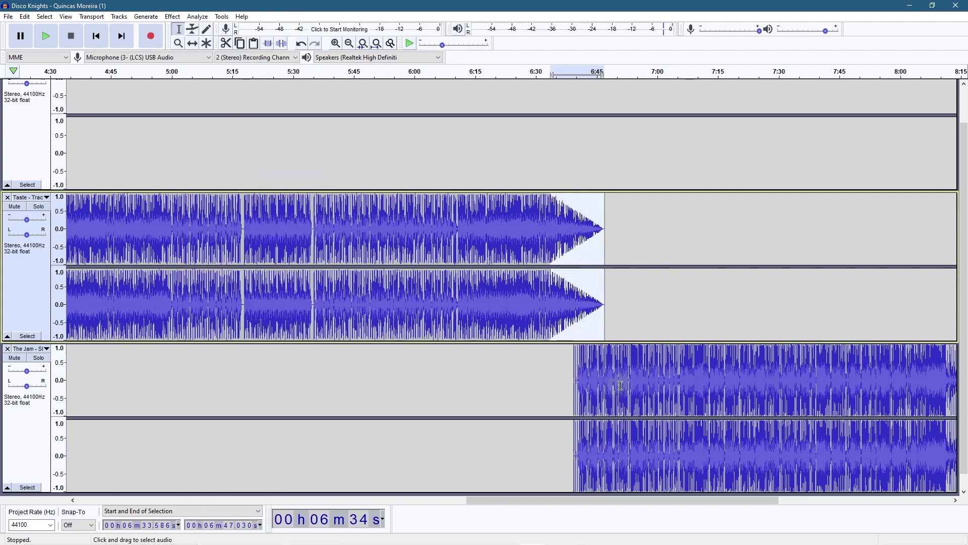
- Apply a Fade In to the first 13 seconds or so of The Jam, and shift its clip to start at about 6:44
{"action": "left_click_drag", "start_coordinate": [628, 379], "coordinate": [575, 375]}
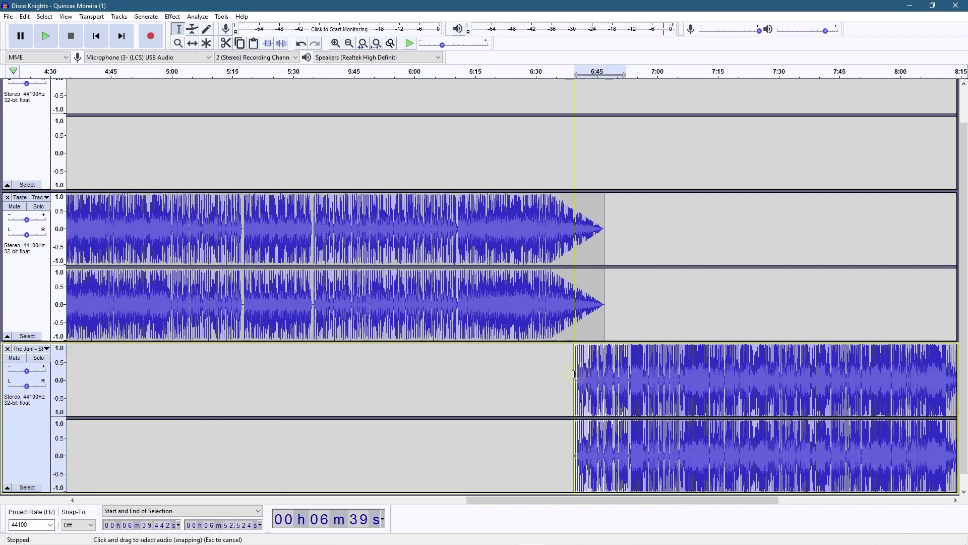
{"action": "left_click", "coordinate": [174, 17]}
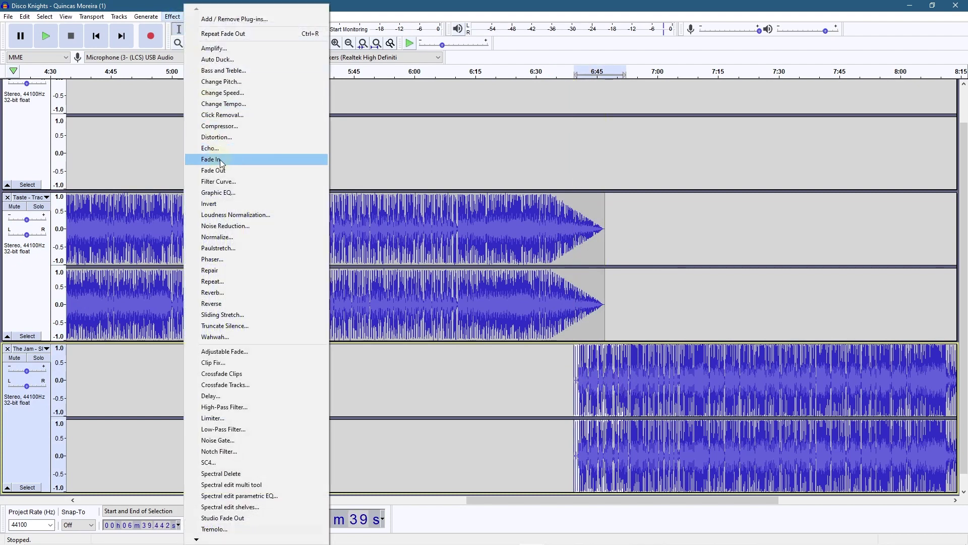
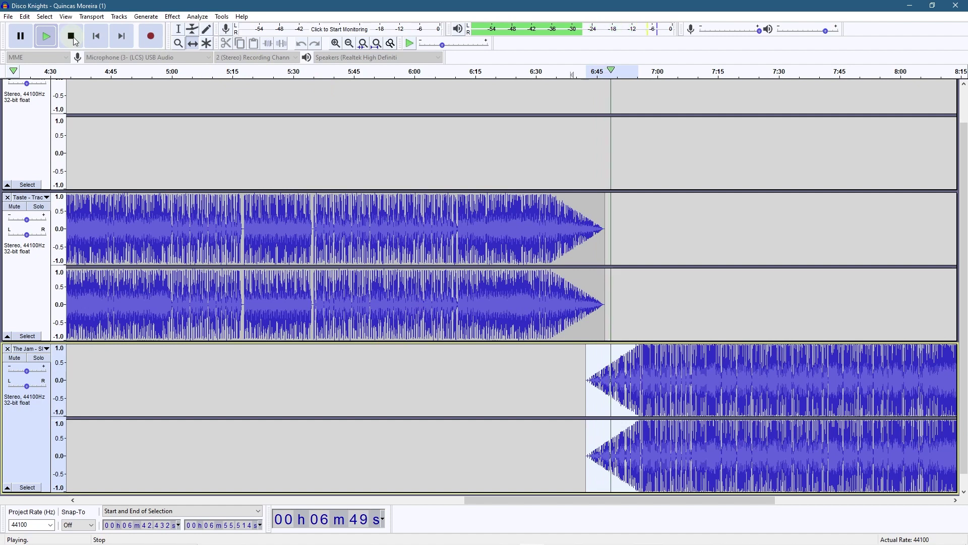
{"action": "left_click_drag", "start_coordinate": [624, 374], "coordinate": [630, 374]}
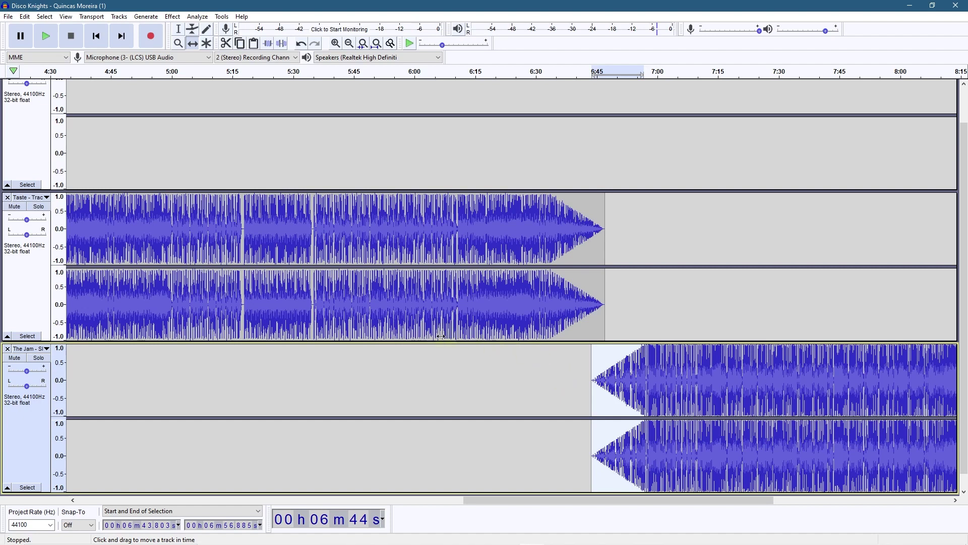
- Select the silent tail of The Jam from about 9:20 to the clip's end at about 9:25 and cut it
{"action": "scroll", "coordinate": [367, 343], "scroll_direction": "down", "scroll_amount": 1}
{"action": "scroll", "coordinate": [611, 365], "scroll_direction": "up", "scroll_amount": 3}
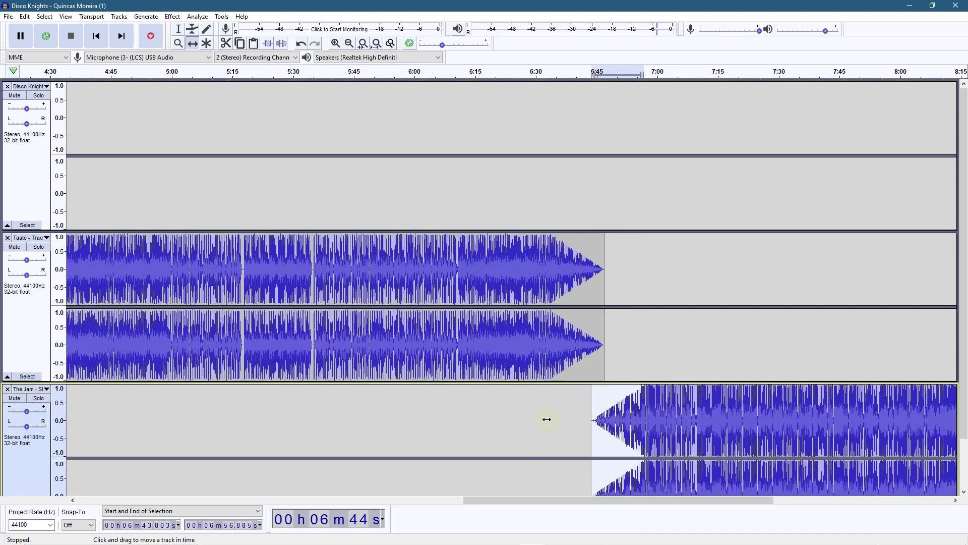
{"action": "scroll", "coordinate": [549, 419], "scroll_direction": "right", "scroll_amount": 10}
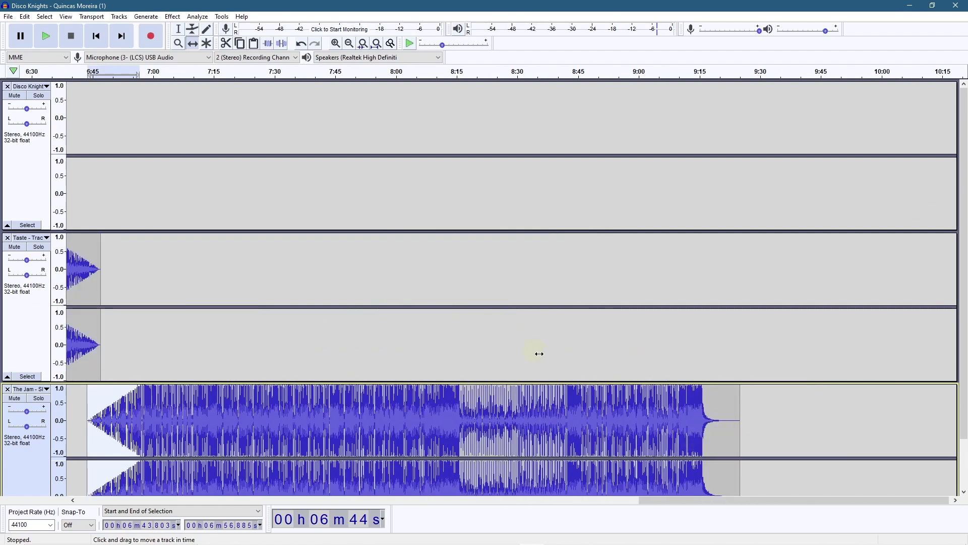
{"action": "key", "text": "F1"}
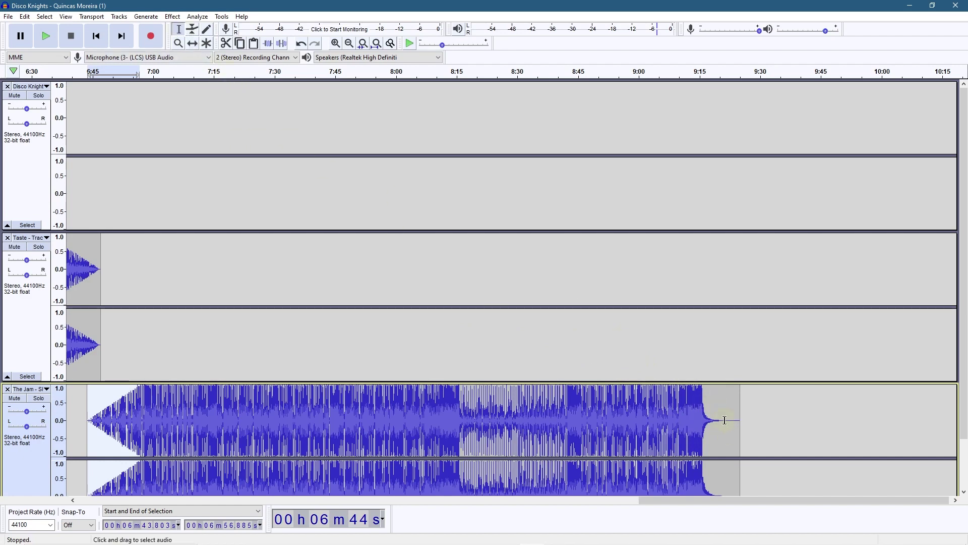
{"action": "left_click_drag", "start_coordinate": [719, 421], "coordinate": [739, 424]}
{"action": "scroll", "coordinate": [728, 402], "scroll_direction": "down", "scroll_amount": 1}
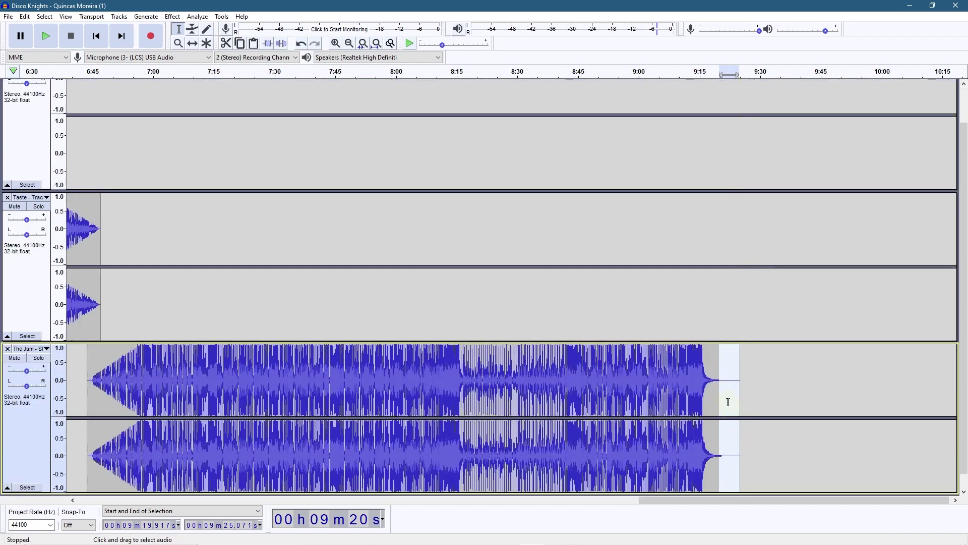
{"action": "left_click", "coordinate": [24, 16]}
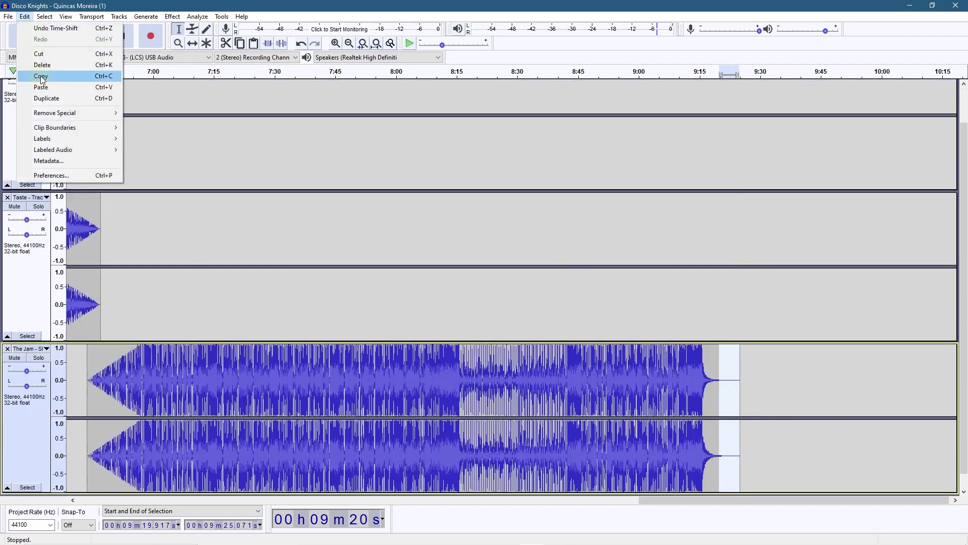
{"action": "left_click", "coordinate": [44, 53]}
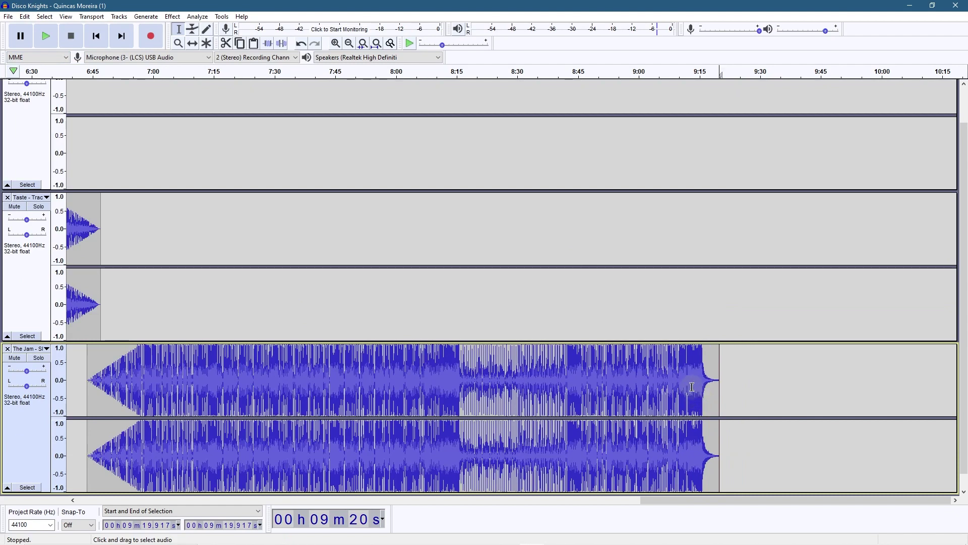
- Apply a Fade Out to The Jam from about 9:10 to the clip's end at about 9:20
{"action": "left_click_drag", "start_coordinate": [680, 389], "coordinate": [723, 389]}
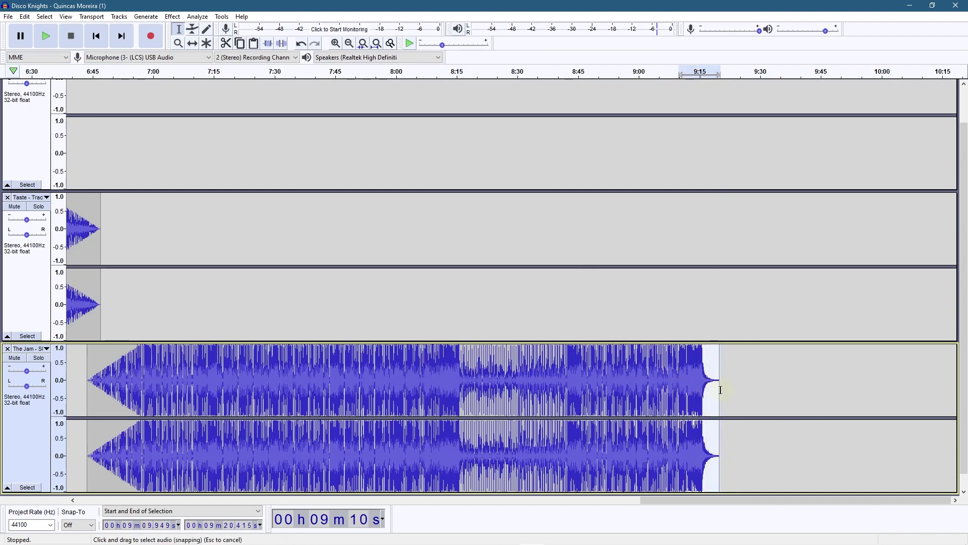
{"action": "left_click", "coordinate": [171, 16]}
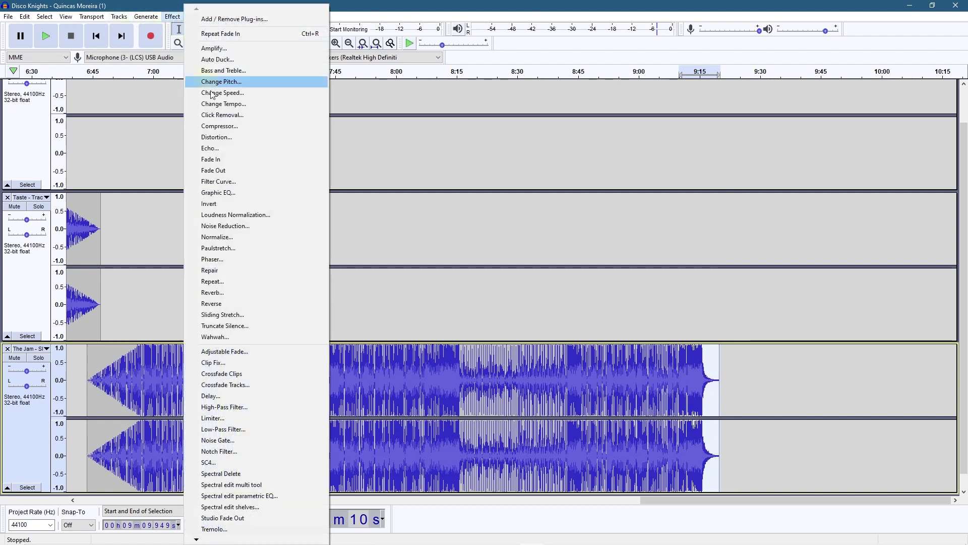
{"action": "left_click", "coordinate": [214, 171]}
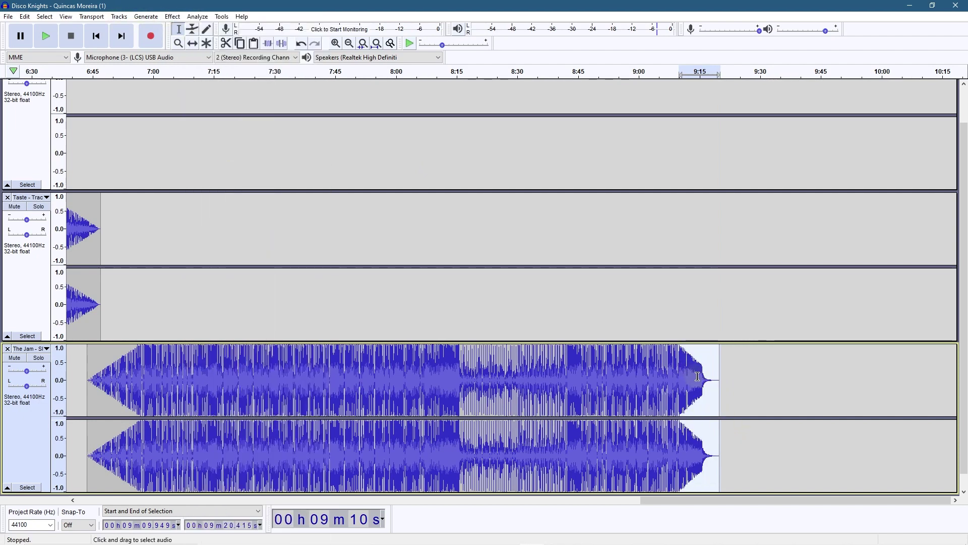
{"action": "scroll", "coordinate": [244, 328], "scroll_direction": "up", "scroll_amount": 2}
{"action": "scroll", "coordinate": [307, 335], "scroll_direction": "down", "scroll_amount": 3}
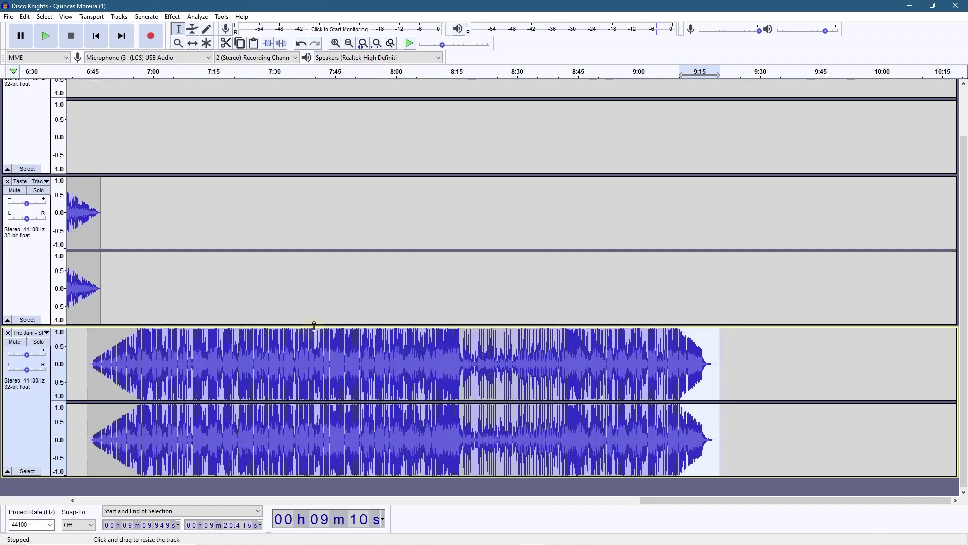
- Select the first 7.6 seconds or so of the Disco Knights track and apply a Fade In
{"action": "scroll", "coordinate": [313, 325], "scroll_direction": "left", "scroll_amount": 10}
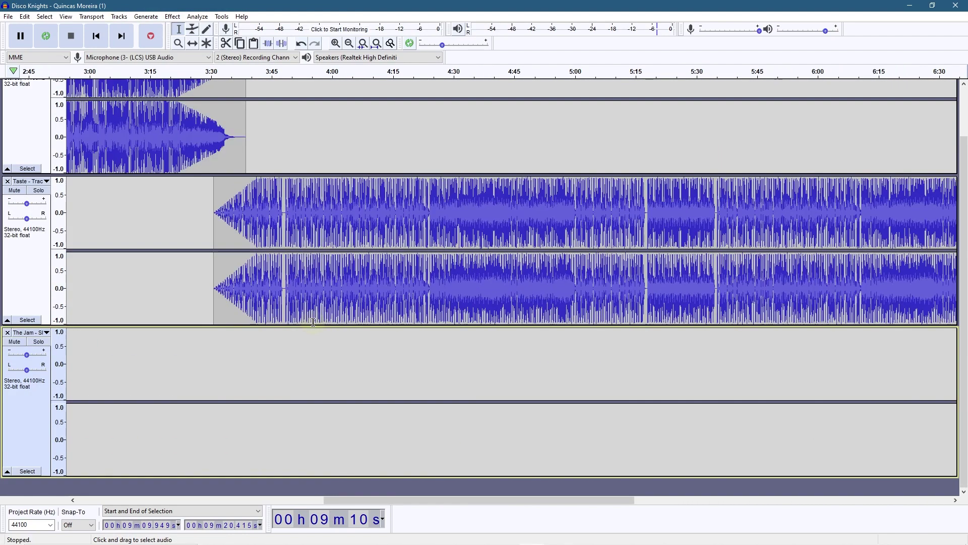
{"action": "scroll", "coordinate": [313, 321], "scroll_direction": "left", "scroll_amount": 8}
{"action": "scroll", "coordinate": [275, 306], "scroll_direction": "up", "scroll_amount": 3}
{"action": "left_click_drag", "start_coordinate": [97, 114], "coordinate": [67, 111]}
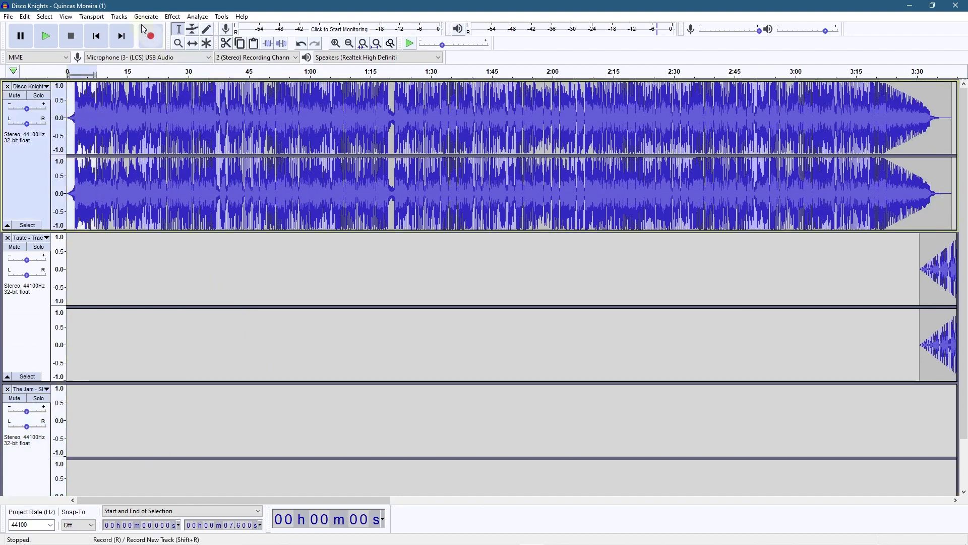
{"action": "left_click", "coordinate": [173, 17]}
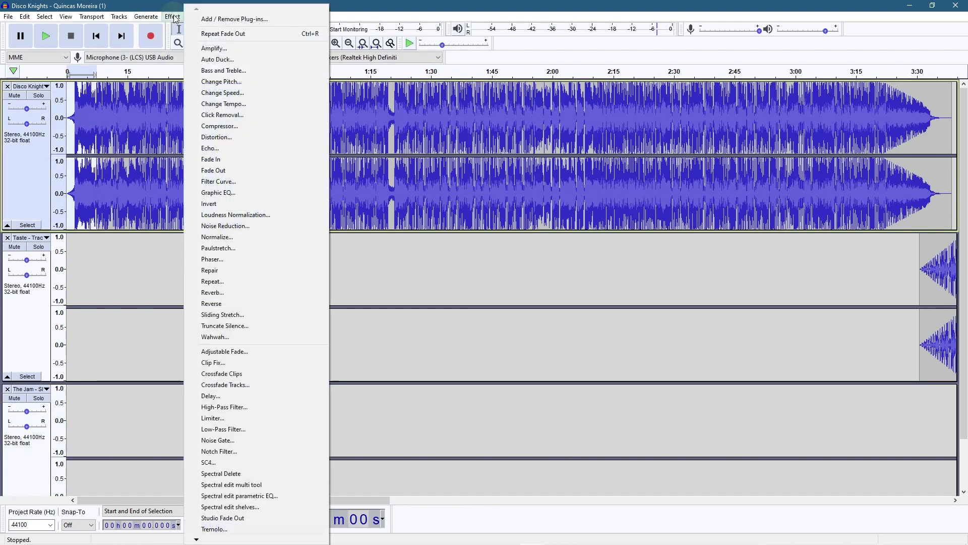
{"action": "left_click", "coordinate": [210, 159]}
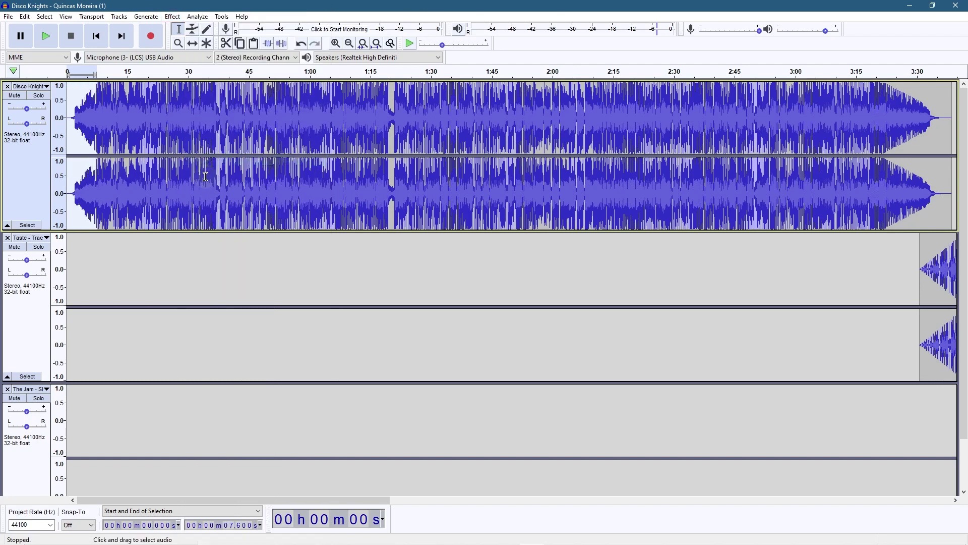
- Review the fades and overlaps of all three tracks along the timeline, from start to end and back
{"action": "scroll", "coordinate": [793, 259], "scroll_direction": "down", "scroll_amount": 1}
{"action": "scroll", "coordinate": [793, 259], "scroll_direction": "up", "scroll_amount": 1}
{"action": "key", "text": "shift"}
{"action": "scroll", "coordinate": [608, 283], "scroll_direction": "right", "scroll_amount": 6}
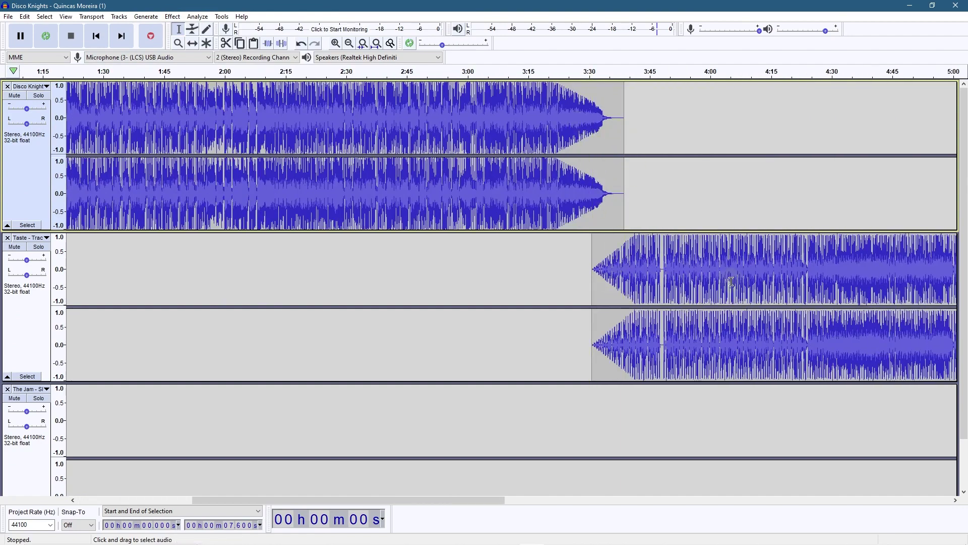
{"action": "scroll", "coordinate": [727, 280], "scroll_direction": "right", "scroll_amount": 12}
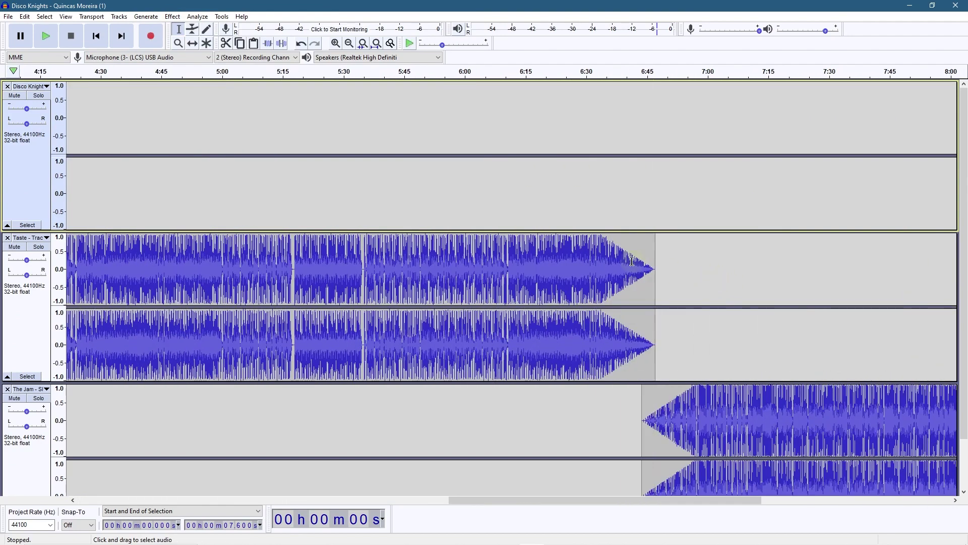
{"action": "scroll", "coordinate": [738, 424], "scroll_direction": "right", "scroll_amount": 3}
{"action": "scroll", "coordinate": [738, 424], "scroll_direction": "right", "scroll_amount": 6}
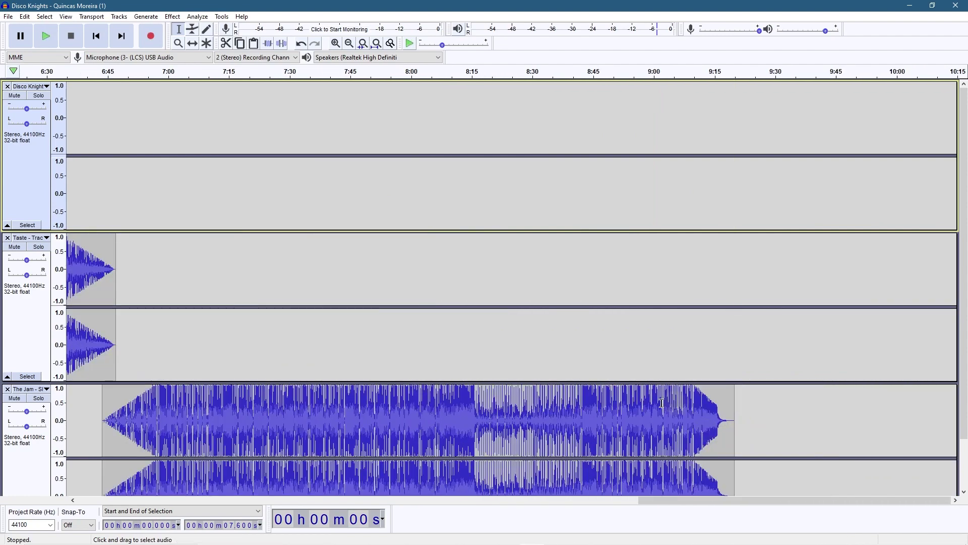
{"action": "scroll", "coordinate": [439, 419], "scroll_direction": "left", "scroll_amount": 8}
{"action": "scroll", "coordinate": [440, 419], "scroll_direction": "left", "scroll_amount": 15}
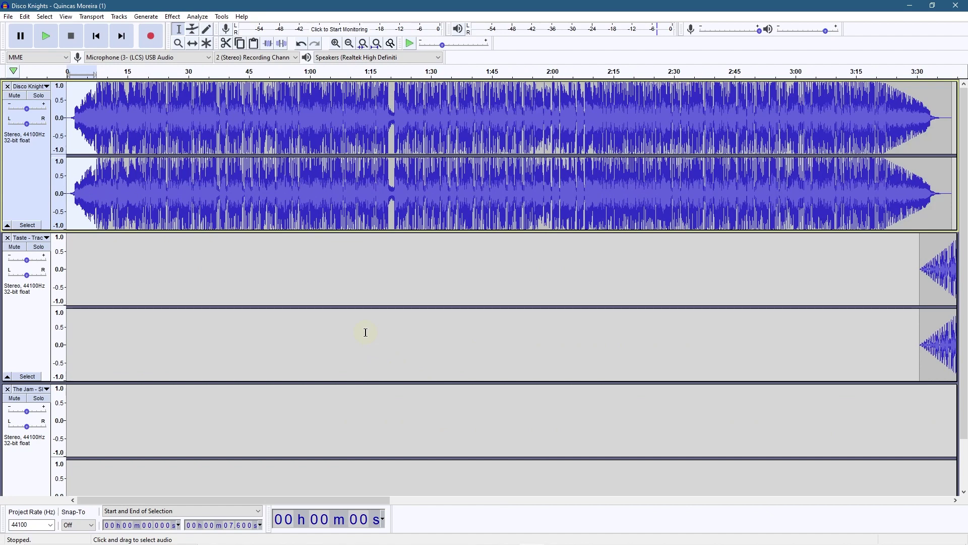
- Start saving the project and choose the desktop folder "How to join audio tracks using Audacity 3" as its location
{"action": "left_click", "coordinate": [8, 17]}
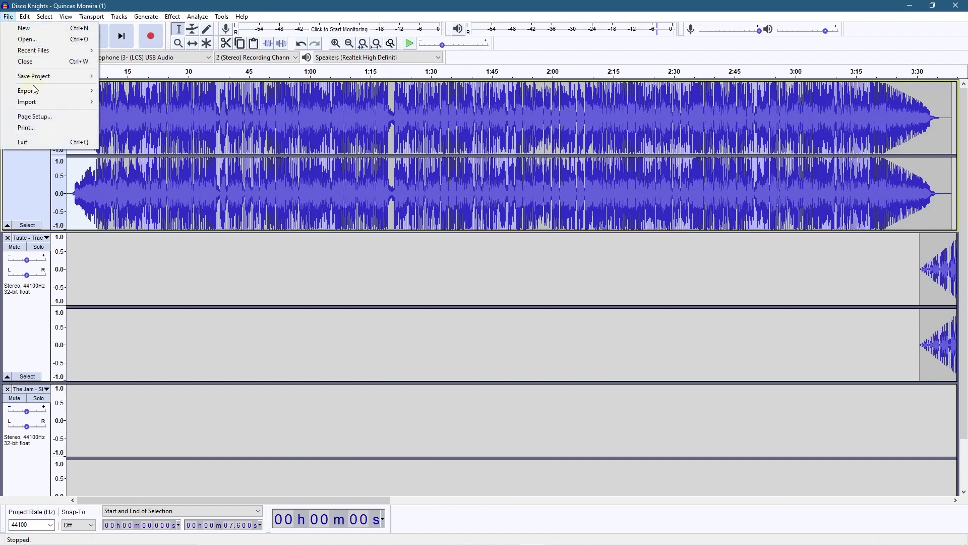
{"action": "mouse_move", "coordinate": [31, 74]}
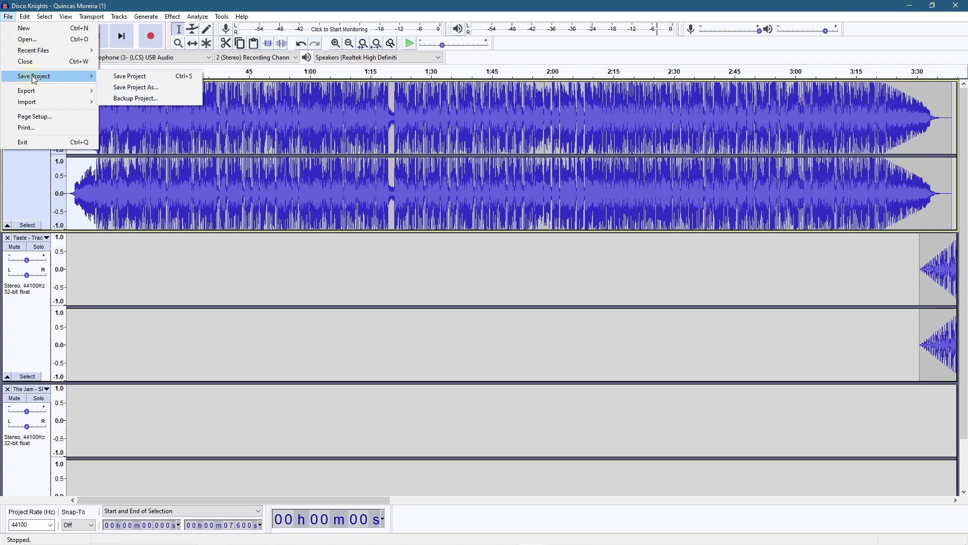
{"action": "left_click", "coordinate": [121, 80]}
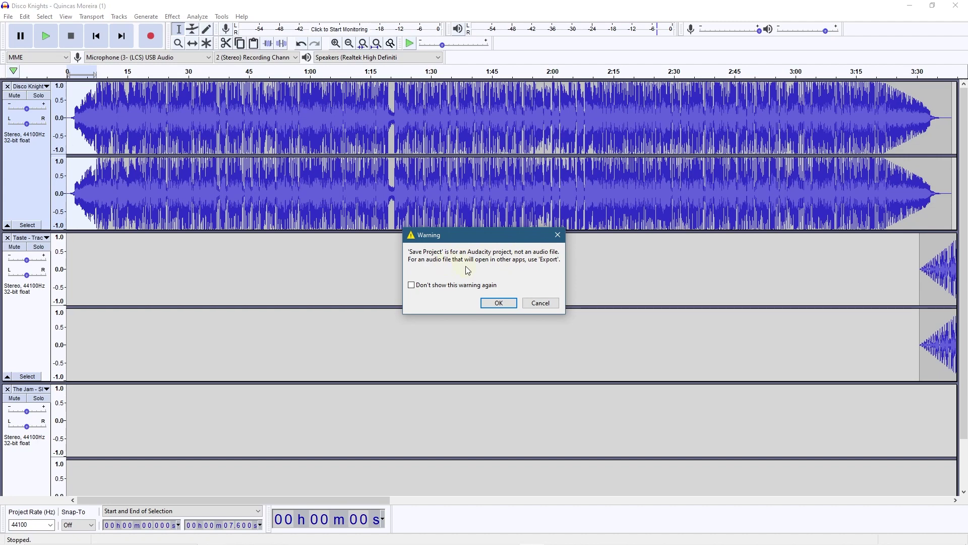
{"action": "left_click", "coordinate": [499, 303]}
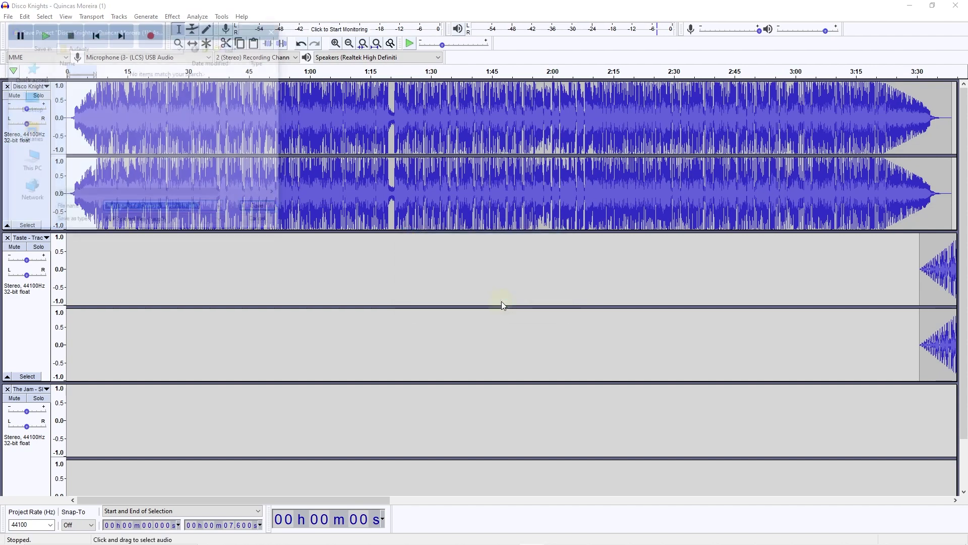
{"action": "left_click", "coordinate": [29, 101]}
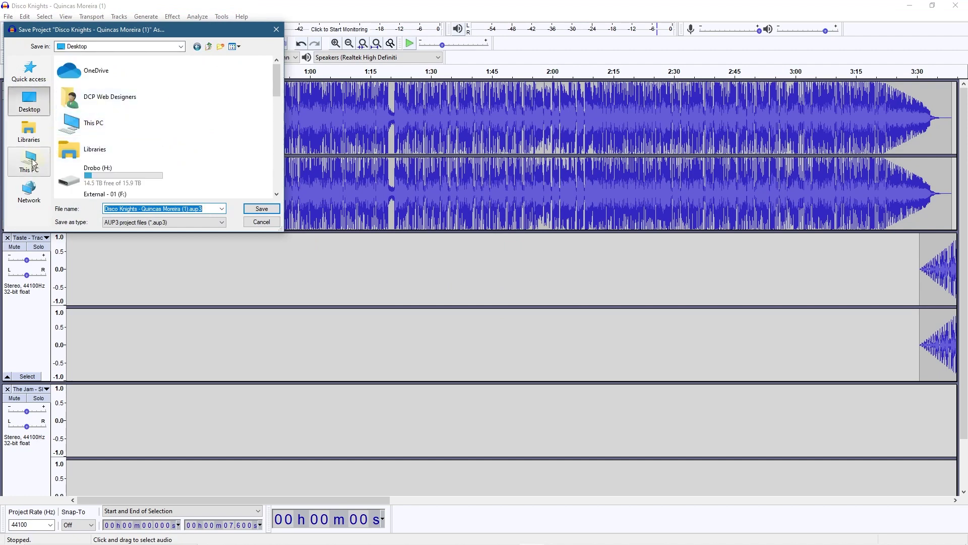
{"action": "scroll", "coordinate": [92, 104], "scroll_direction": "down", "scroll_amount": 3}
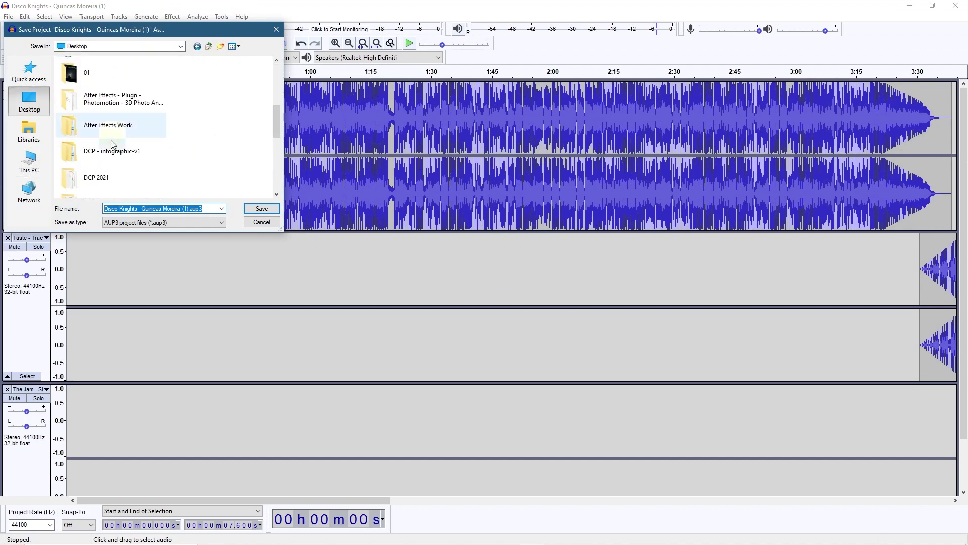
{"action": "scroll", "coordinate": [115, 125], "scroll_direction": "down", "scroll_amount": 4}
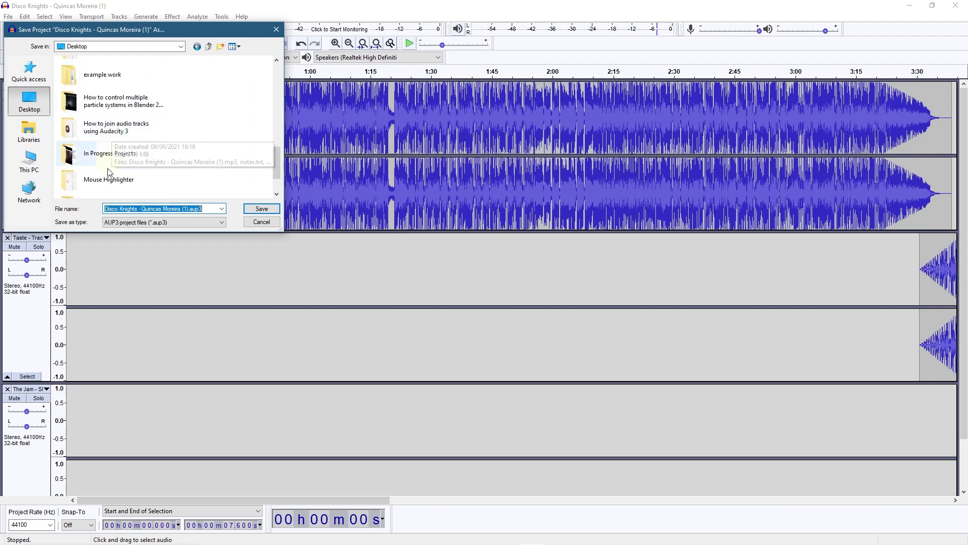
{"action": "double_click", "coordinate": [116, 127]}
- Name the project file "joing audio tracks", keeping the .aup3 extension, and save it
{"action": "left_click", "coordinate": [206, 210]}
{"action": "left_click", "coordinate": [207, 209]}
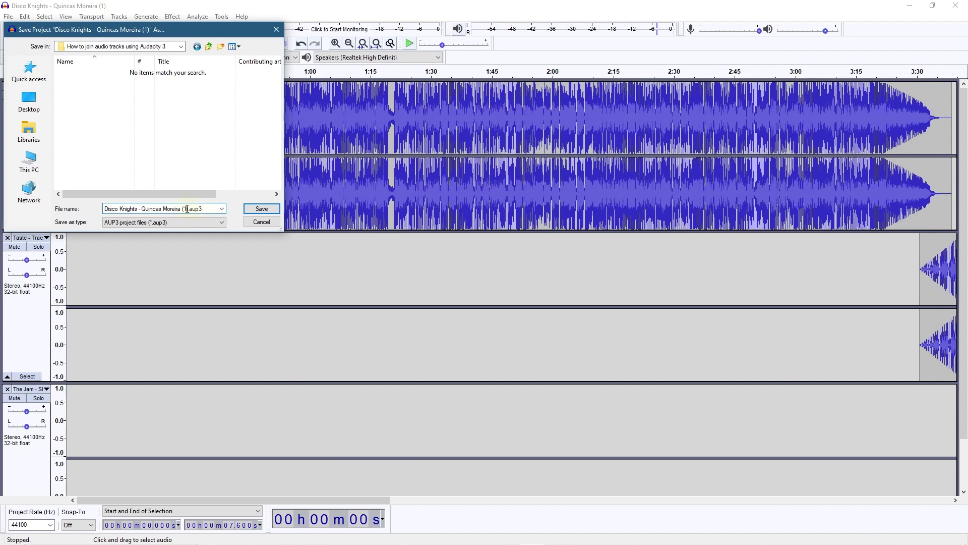
{"action": "left_click_drag", "start_coordinate": [187, 208], "coordinate": [42, 216]}
{"action": "key", "text": "BackSpace"}
{"action": "key", "text": "Delete"}
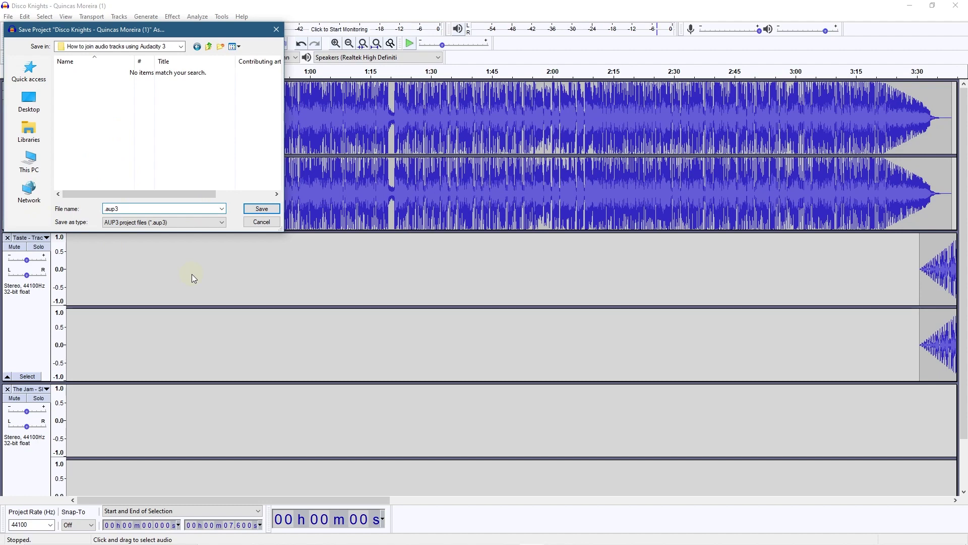
{"action": "type", "text": "joing audio tracks"}
{"action": "left_click", "coordinate": [262, 209]}
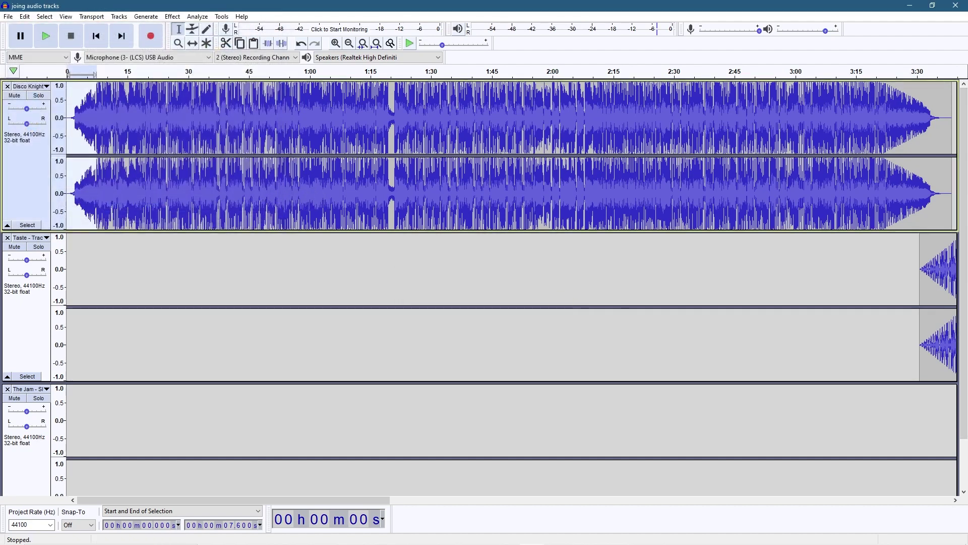
- Start exporting the project as an MP3 file
{"action": "left_click", "coordinate": [8, 17]}
{"action": "mouse_move", "coordinate": [42, 89]}
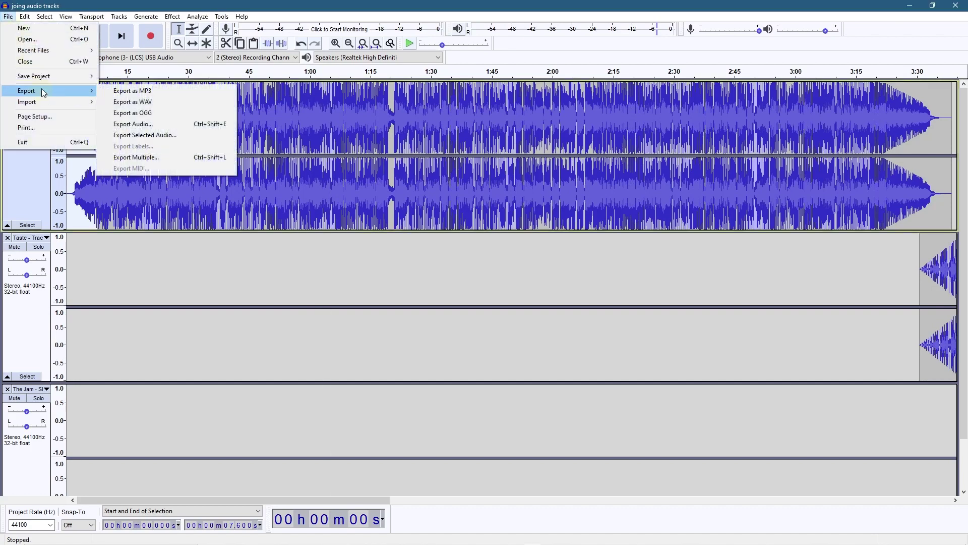
{"action": "left_click", "coordinate": [158, 91]}
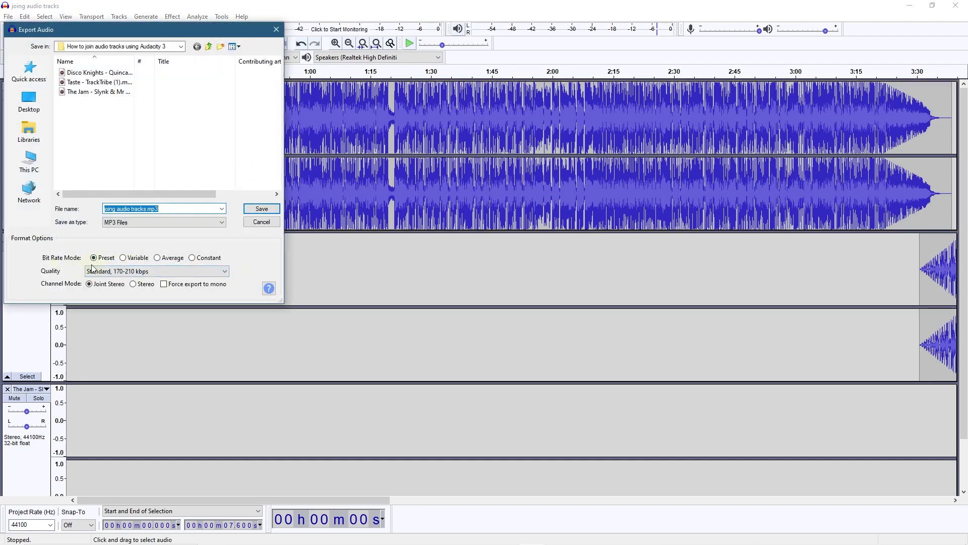
- Try the Insane, 320 kbps quality and Stereo channel mode, and return to Standard, 170-210 kbps and Joint Stereo
{"action": "left_click", "coordinate": [116, 273]}
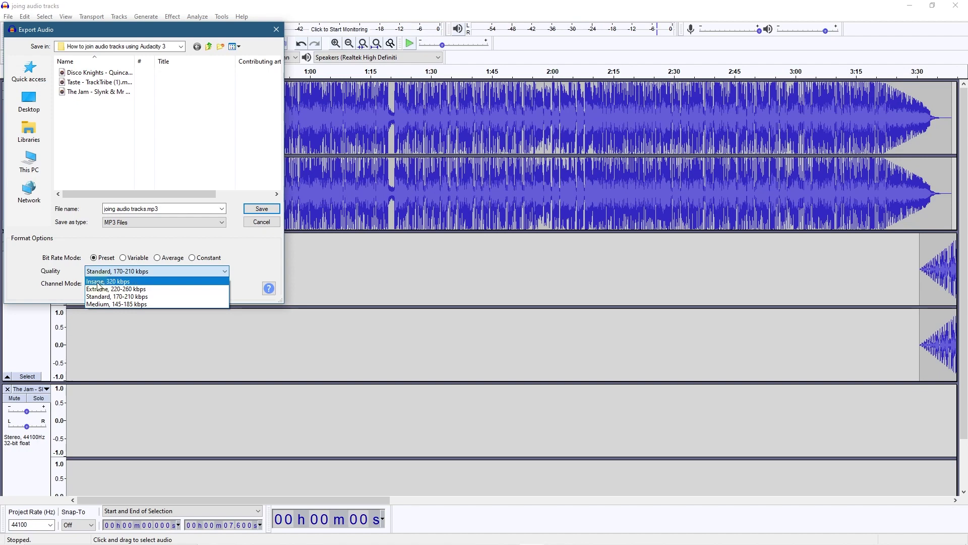
{"action": "left_click", "coordinate": [123, 281]}
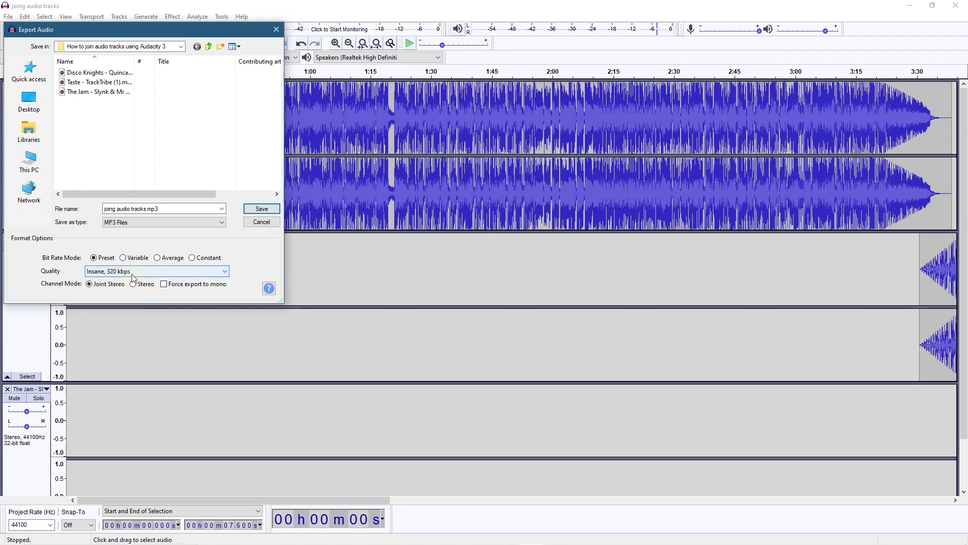
{"action": "left_click", "coordinate": [131, 275]}
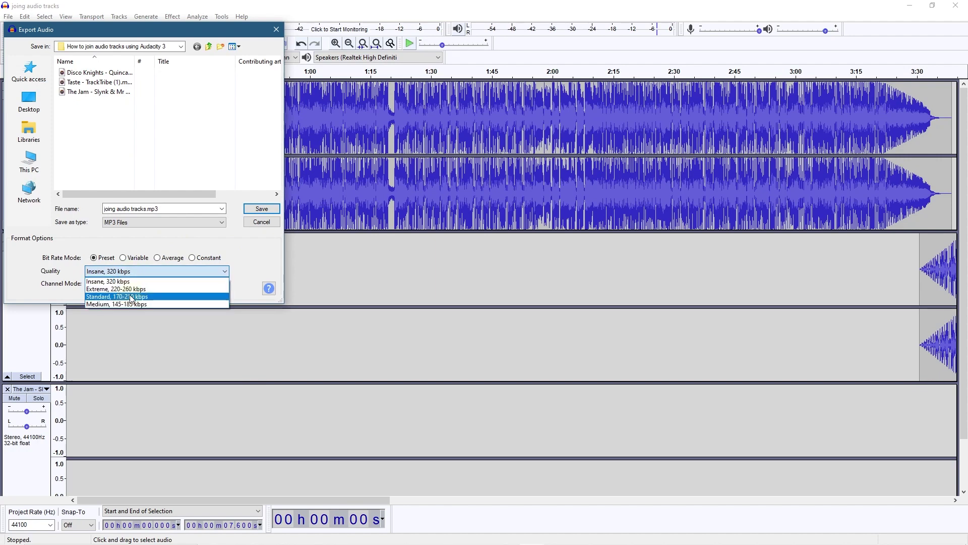
{"action": "left_click", "coordinate": [132, 298]}
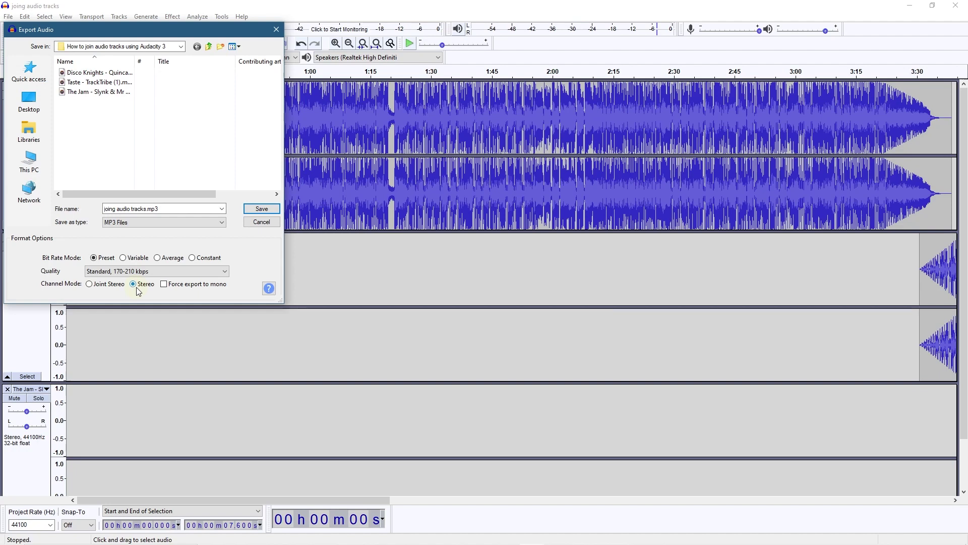
{"action": "left_click", "coordinate": [105, 286]}
- Try the Variable and Average bit rate modes, look through the quality options, and return to the Preset mode
{"action": "left_click", "coordinate": [123, 258]}
{"action": "left_click", "coordinate": [156, 258]}
{"action": "left_click", "coordinate": [130, 259]}
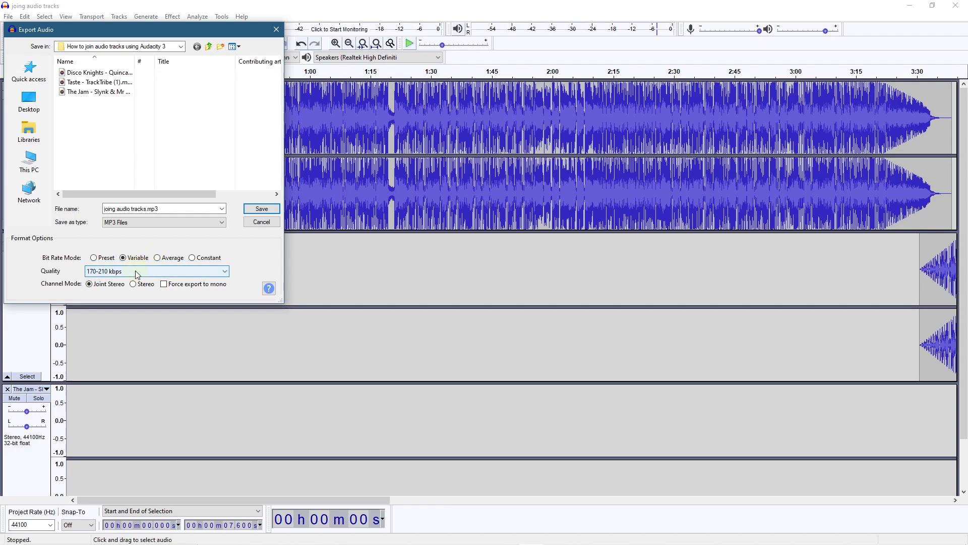
{"action": "left_click", "coordinate": [137, 272]}
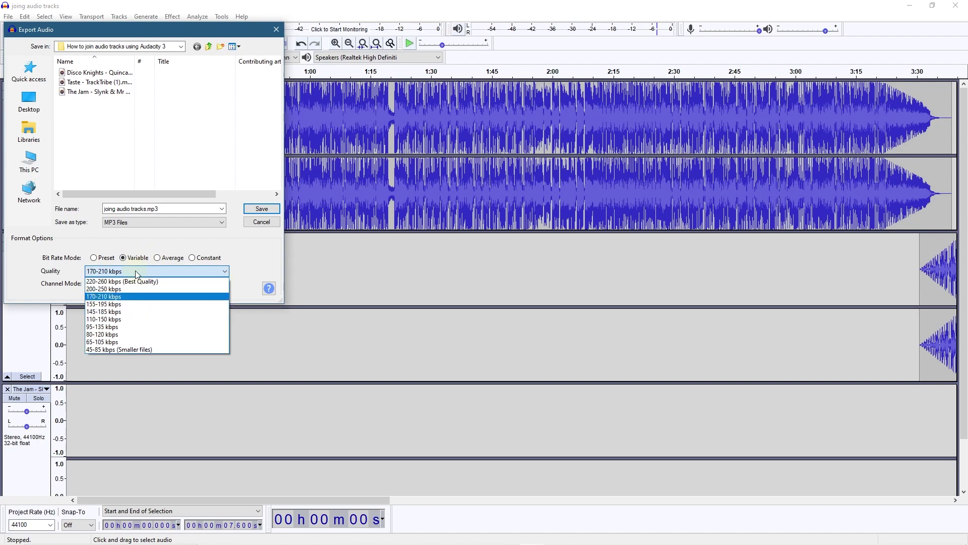
{"action": "left_click", "coordinate": [137, 275]}
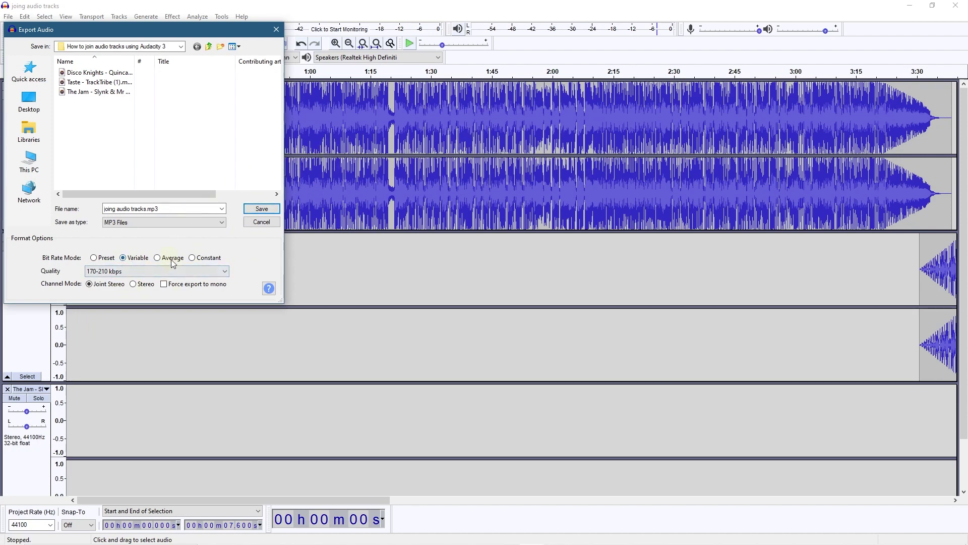
{"action": "left_click", "coordinate": [94, 257]}
{"action": "left_click", "coordinate": [132, 272]}
{"action": "left_click", "coordinate": [131, 273]}
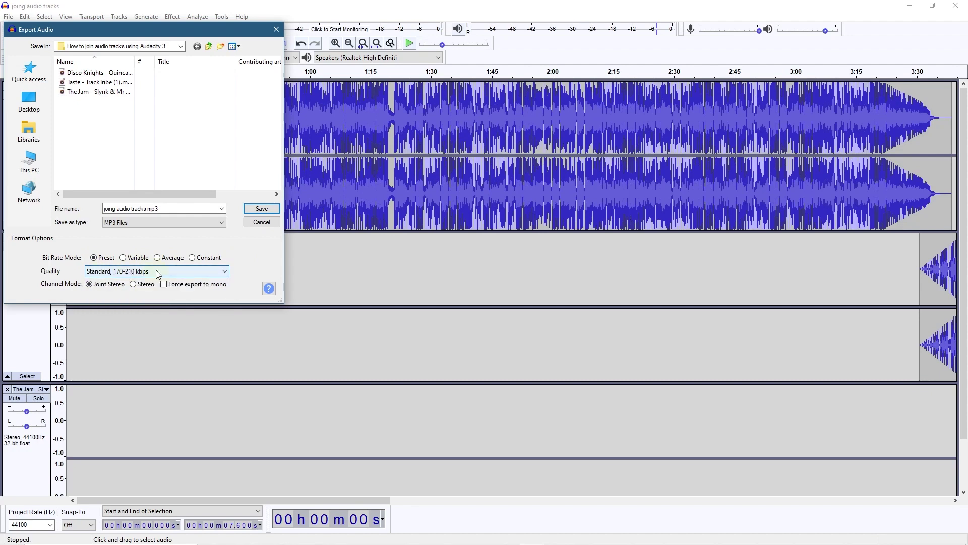
- Keep the file name "joing audio tracks.mp3" and the MP3 Files format, and save the export to the project folder
{"action": "left_click", "coordinate": [145, 210]}
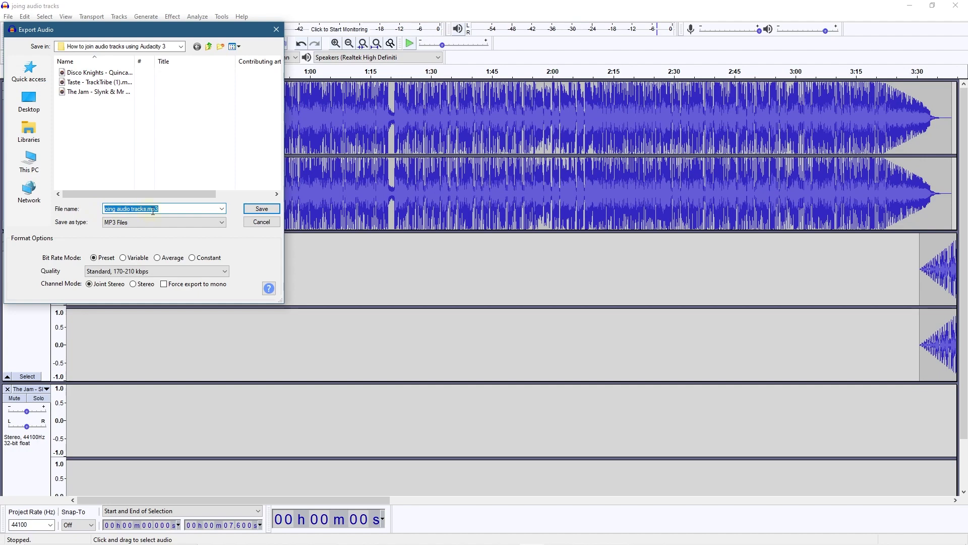
{"action": "left_click", "coordinate": [184, 224]}
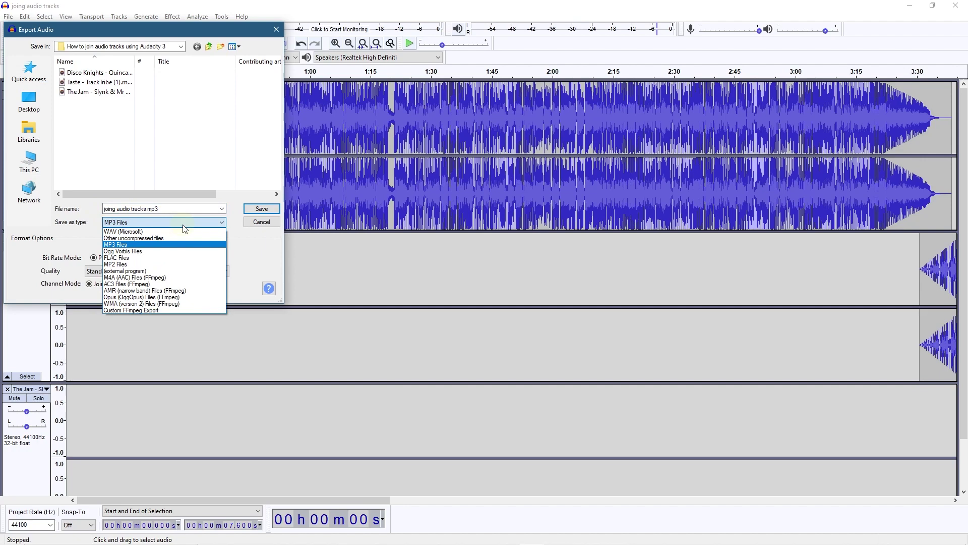
{"action": "left_click", "coordinate": [180, 250]}
{"action": "left_click", "coordinate": [262, 209]}
{"action": "left_click", "coordinate": [507, 296]}
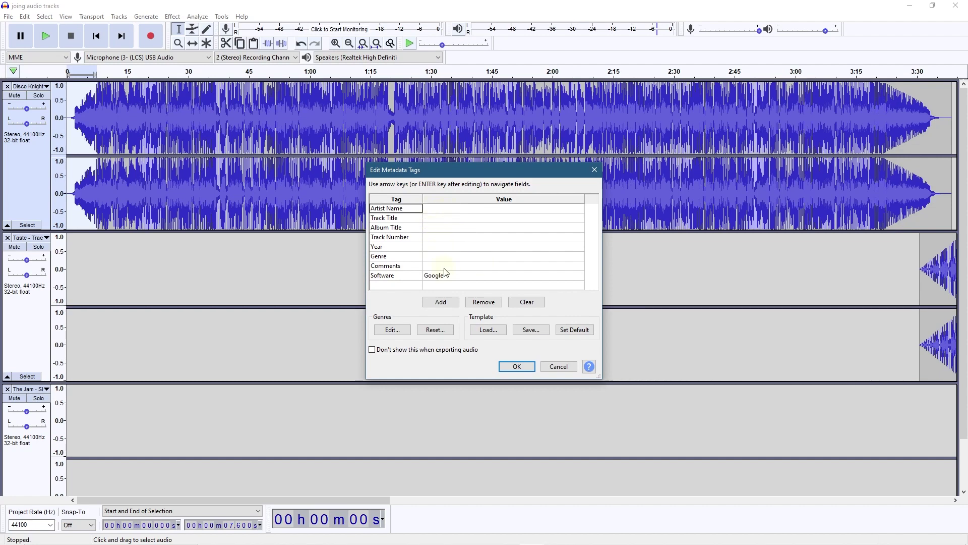
- Accept the metadata tags to run the MP3 export, and close the project once it finishes
{"action": "left_click", "coordinate": [432, 277]}
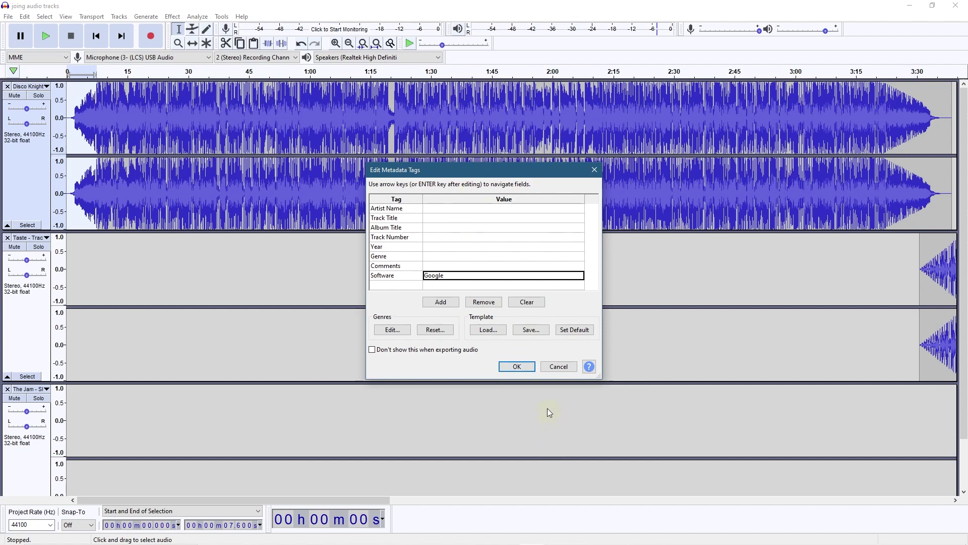
{"action": "left_click", "coordinate": [517, 367]}
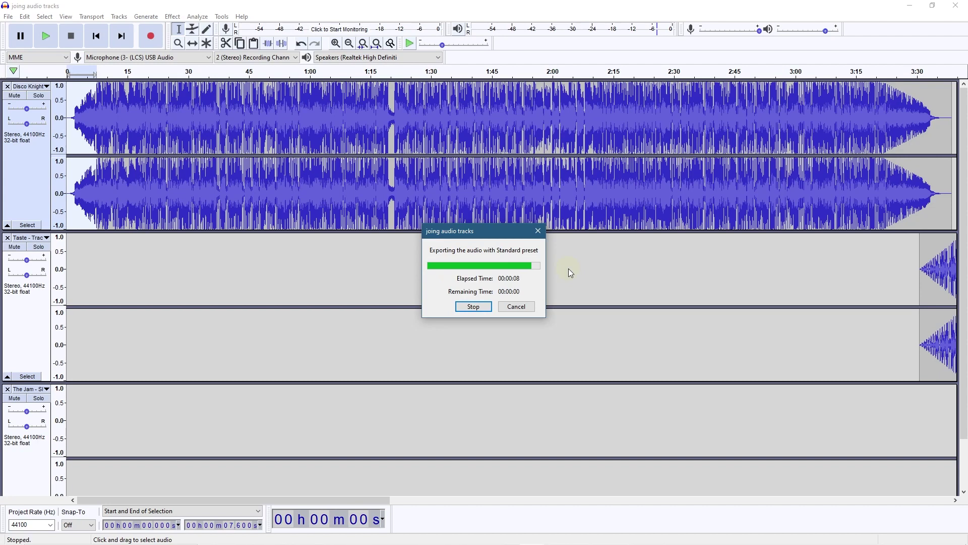
{"action": "left_click", "coordinate": [956, 8]}
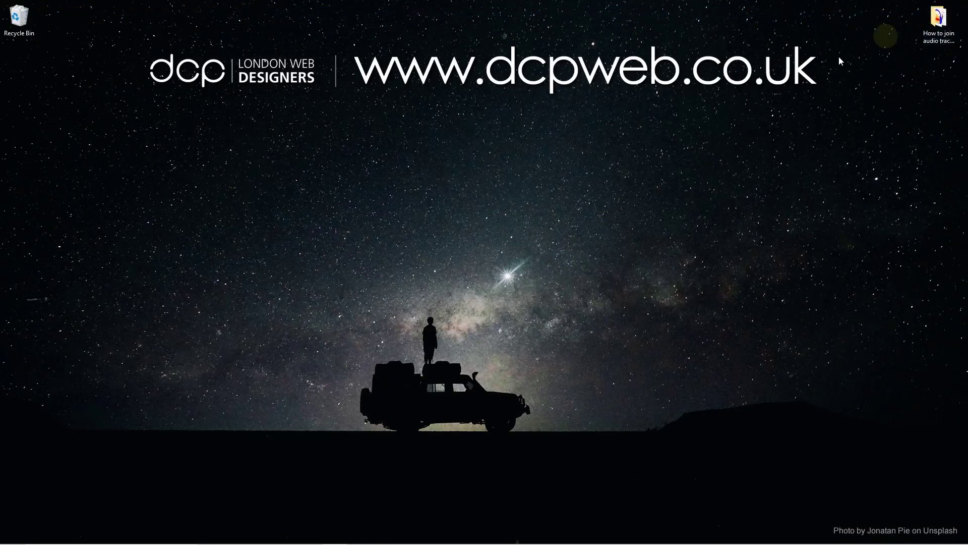
- Open the "How to join audio tracks using Audacity 3" desktop folder and reopen joing audio tracks.aup3 to review its tracks
{"action": "double_click", "coordinate": [952, 44]}
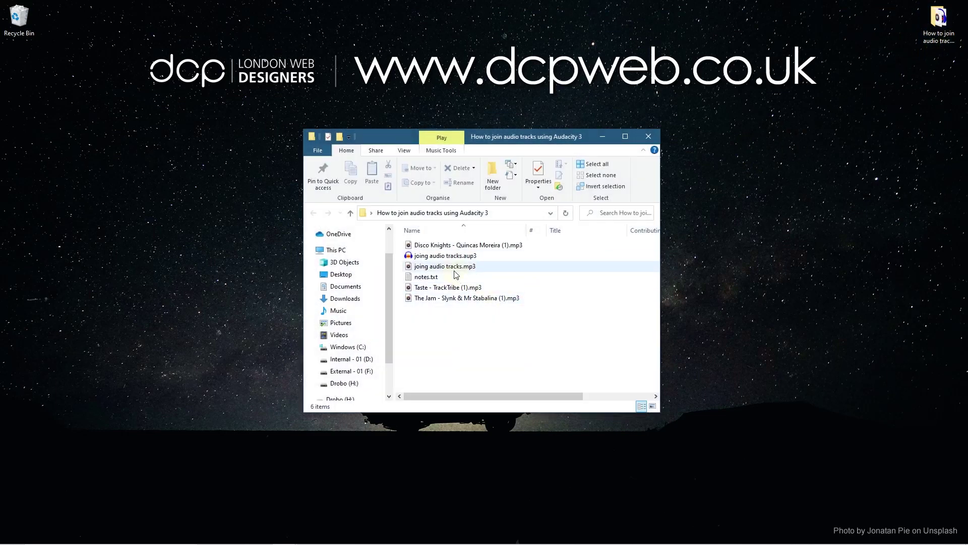
{"action": "left_click", "coordinate": [449, 256]}
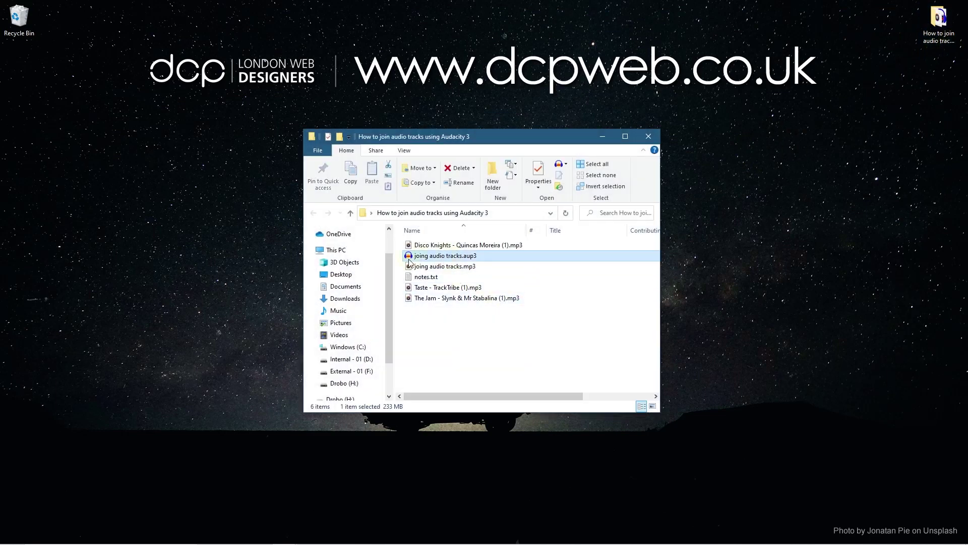
{"action": "double_click", "coordinate": [466, 258]}
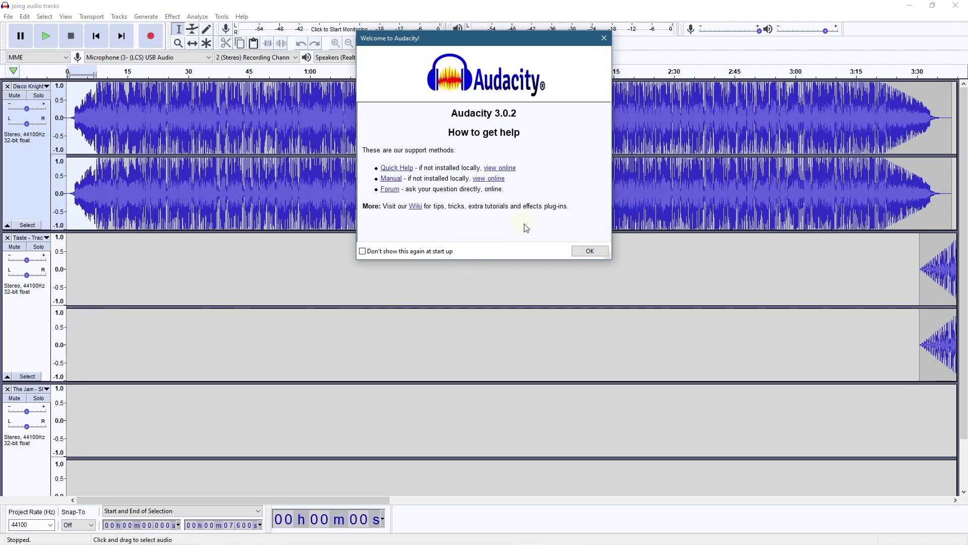
{"action": "left_click", "coordinate": [590, 251]}
{"action": "left_click_drag", "start_coordinate": [316, 500], "coordinate": [839, 475]}
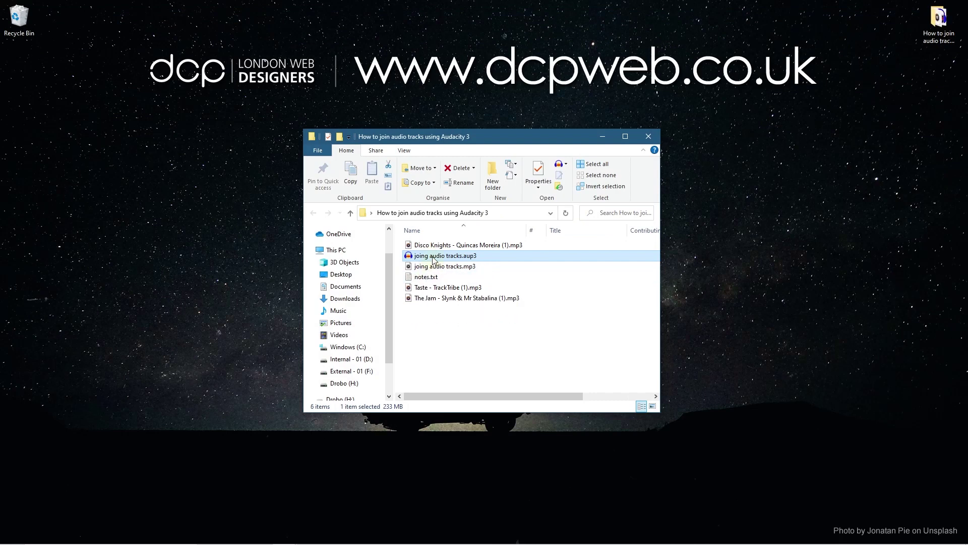
- Rename the project file joing audio tracks.aup3 as "joing audio tracks - v1.aup3" in the folder
{"action": "mouse_move", "coordinate": [433, 260]}
{"action": "left_mouse_down"}
{"action": "mouse_move", "coordinate": [466, 268]}
{"action": "mouse_move", "coordinate": [470, 361]}
{"action": "mouse_move", "coordinate": [470, 288]}
{"action": "mouse_move", "coordinate": [443, 256]}
{"action": "left_mouse_up"}
{"action": "key", "text": "Escape"}
{"action": "key", "text": "F2"}
{"action": "key", "text": "Right"}
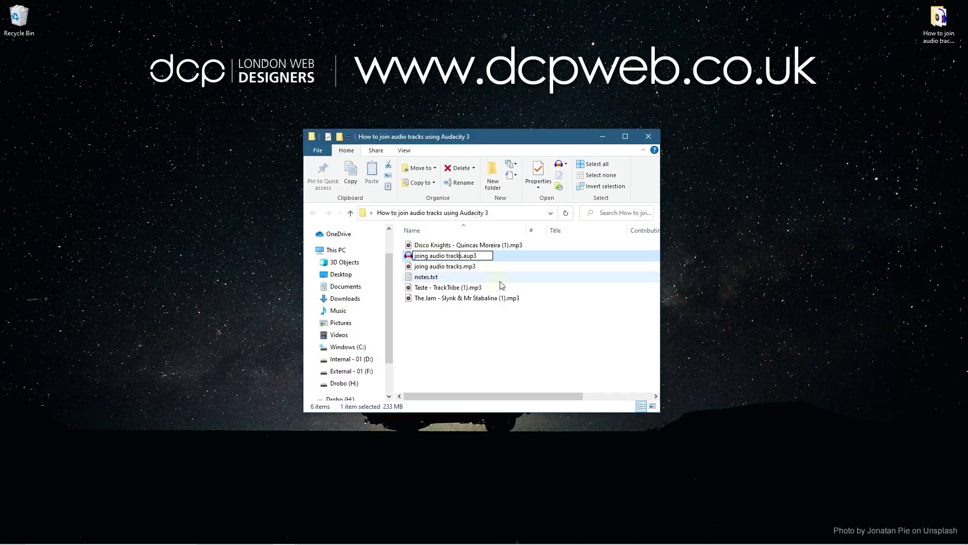
{"action": "type", "text": "- v1"}
{"action": "key", "text": "Return"}
- Copy the v1 project file within the same folder and rename the copy as "joing audio tracks - v2.aup3"
{"action": "left_click_drag", "start_coordinate": [469, 257], "coordinate": [469, 361]}
{"action": "left_click", "coordinate": [496, 405]}
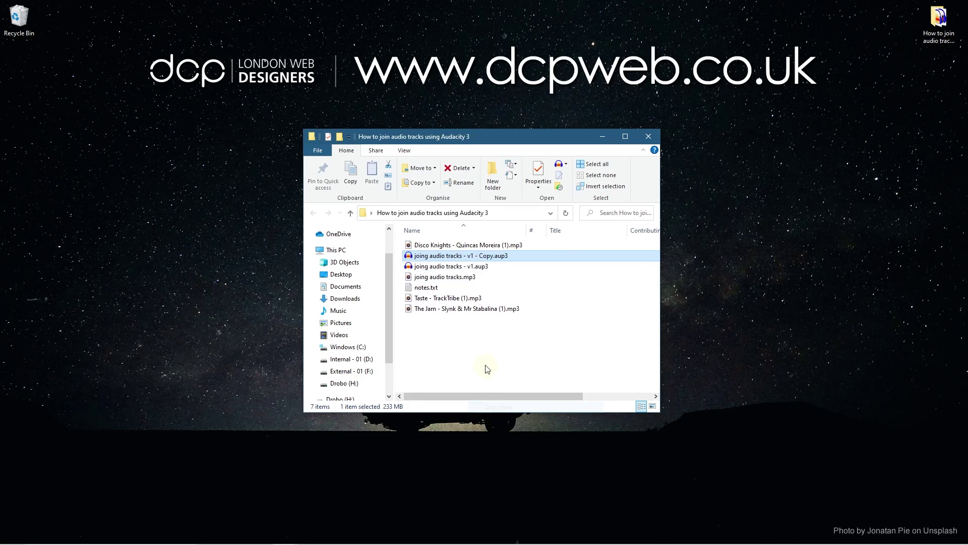
{"action": "key", "text": "F2"}
{"action": "key", "text": "Right"}
{"action": "key", "text": "BackSpace"}
{"action": "key", "text": "BackSpace"}
{"action": "key", "text": "BackSpace"}
{"action": "key", "text": "BackSpace"}
{"action": "key", "text": "BackSpace"}
{"action": "key", "text": "BackSpace"}
{"action": "key", "text": "BackSpace"}
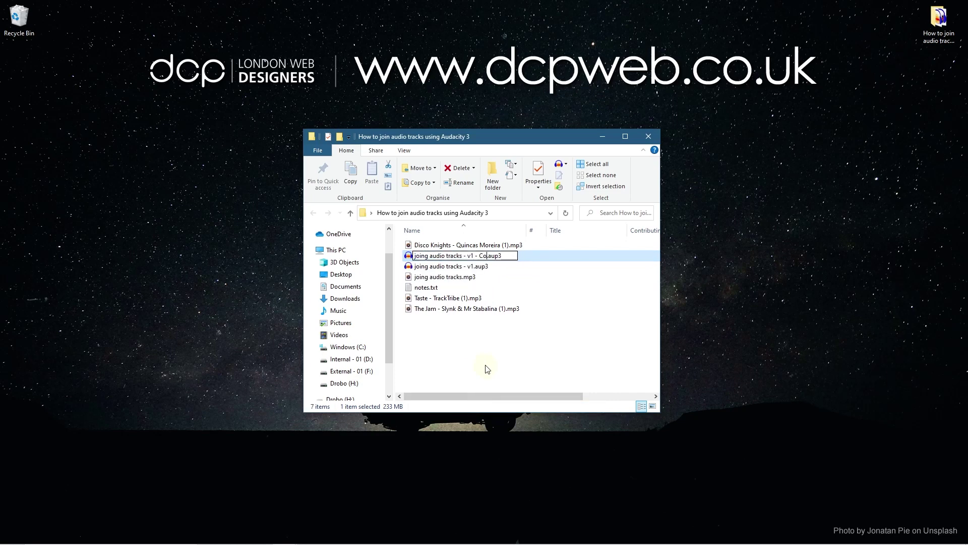
{"action": "type", "text": "2"}
{"action": "key", "text": "Return"}
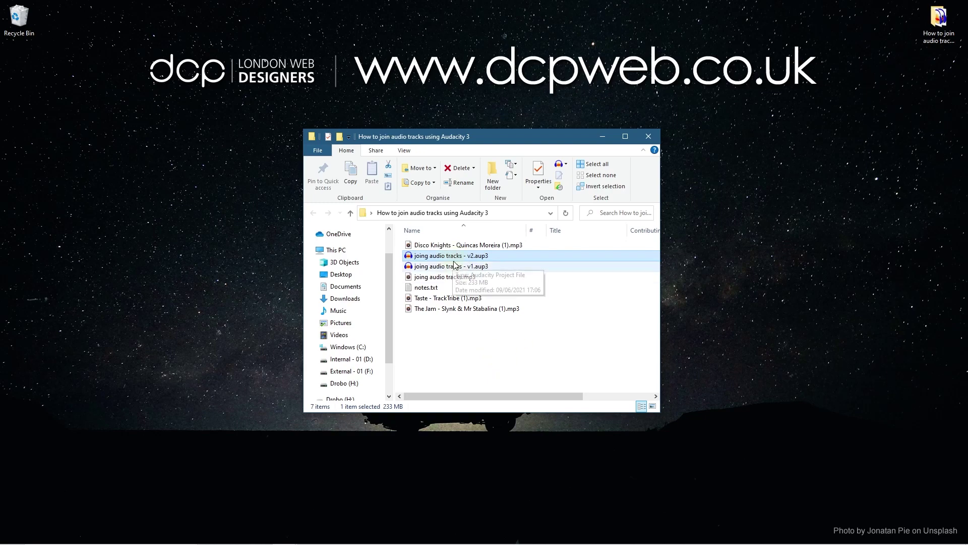
- Open the v2 project file in Audacity to check it, dismiss the welcome message, and close the project
{"action": "double_click", "coordinate": [458, 257]}
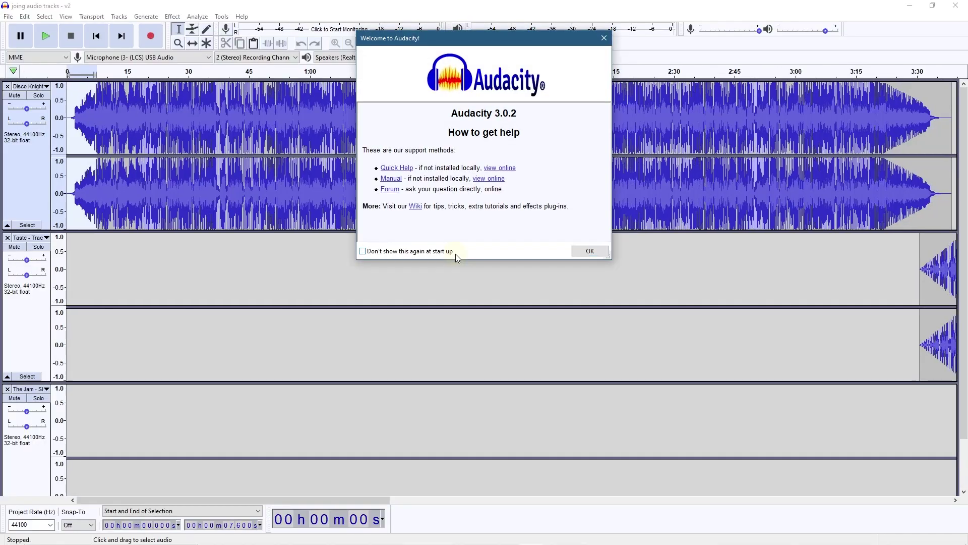
{"action": "left_click", "coordinate": [589, 250]}
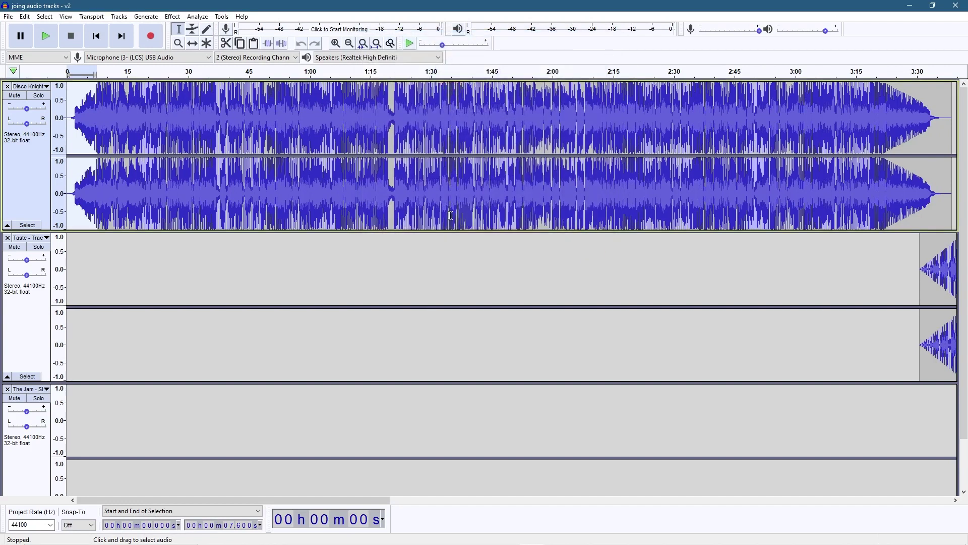
{"action": "left_click", "coordinate": [957, 6]}
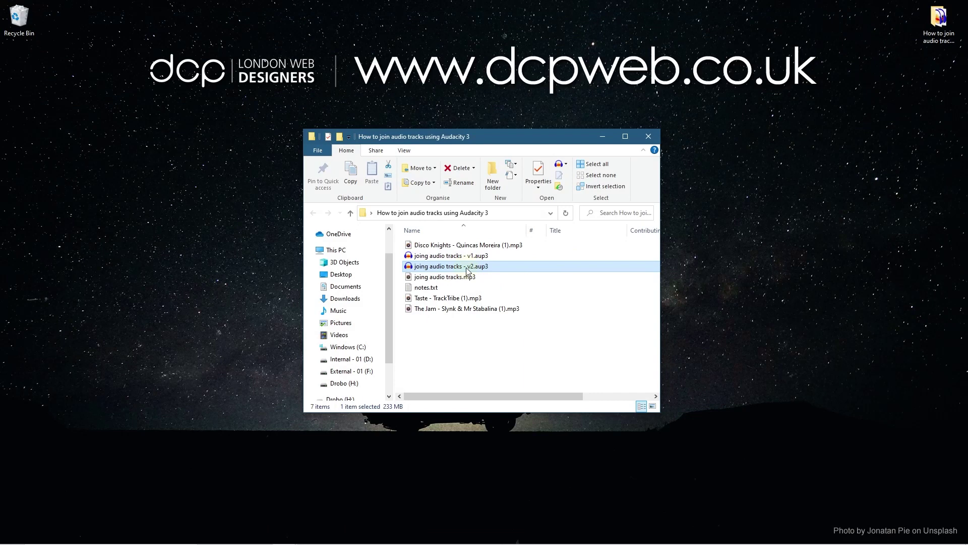
- Play joing audio tracks.mp3 in Groove Music, mute the sound, and close the player and the folder
{"action": "left_click", "coordinate": [463, 256]}
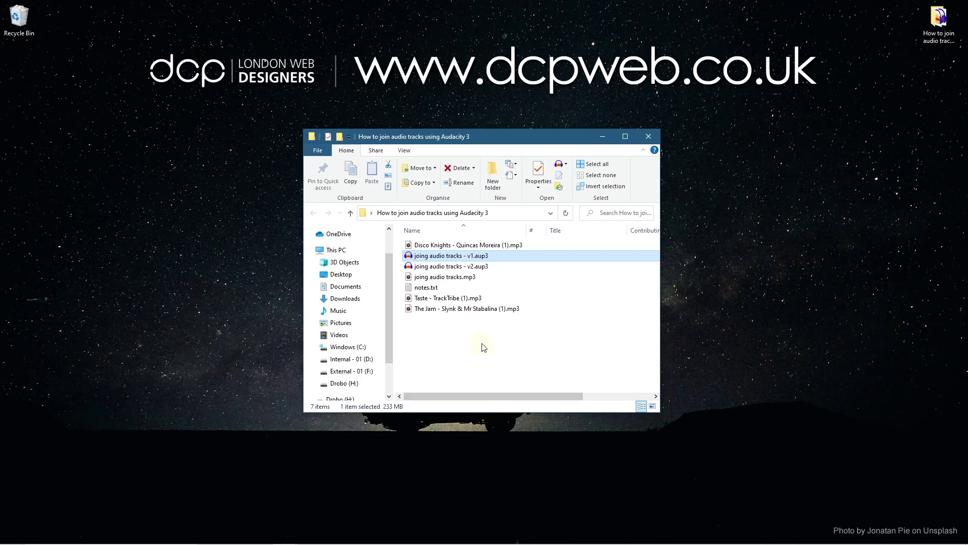
{"action": "left_click", "coordinate": [470, 279]}
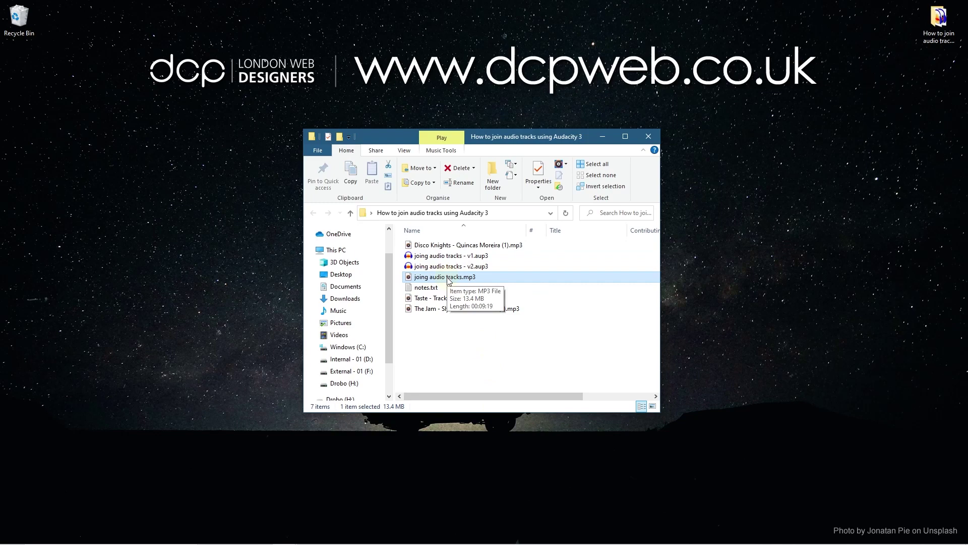
{"action": "double_click", "coordinate": [449, 277]}
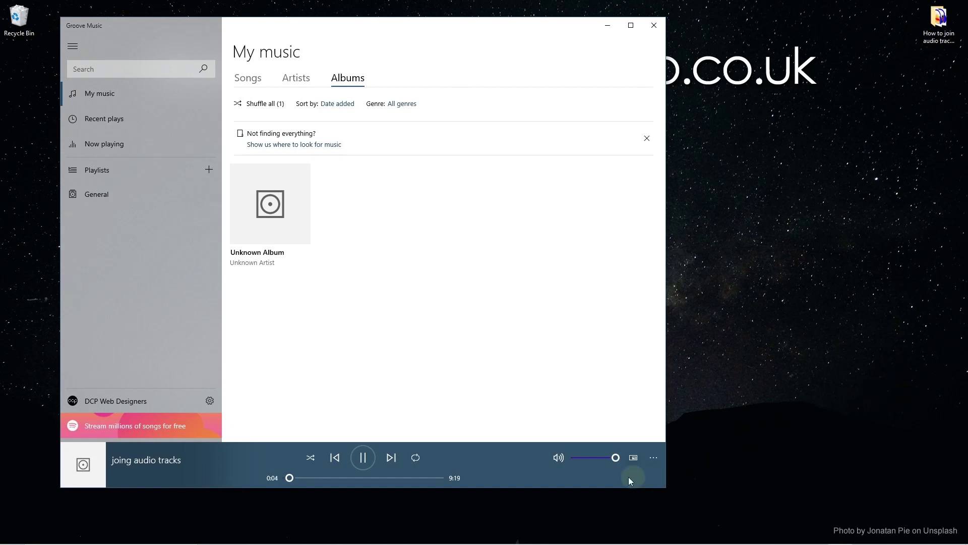
{"action": "left_click", "coordinate": [559, 458]}
{"action": "left_click", "coordinate": [654, 25]}
{"action": "left_click", "coordinate": [508, 331]}
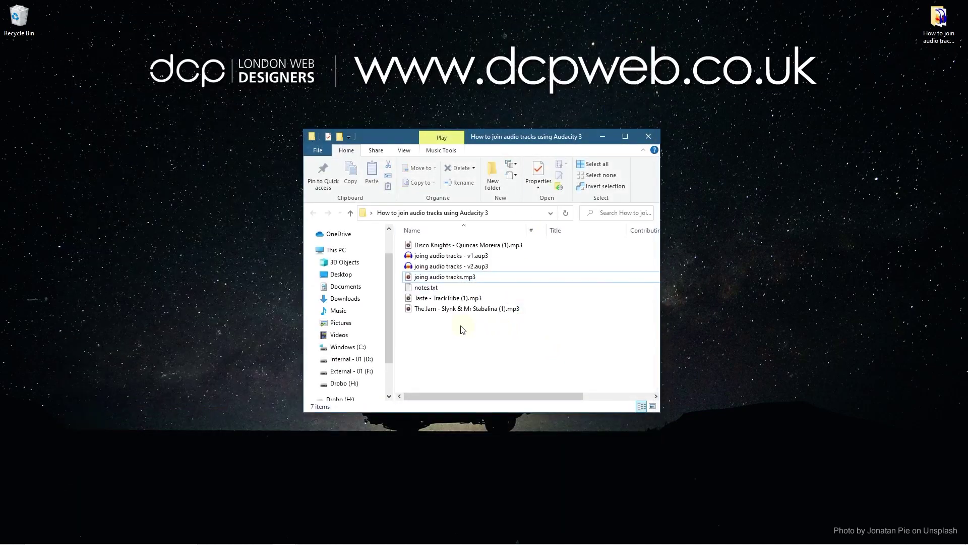
{"action": "left_click", "coordinate": [649, 136]}
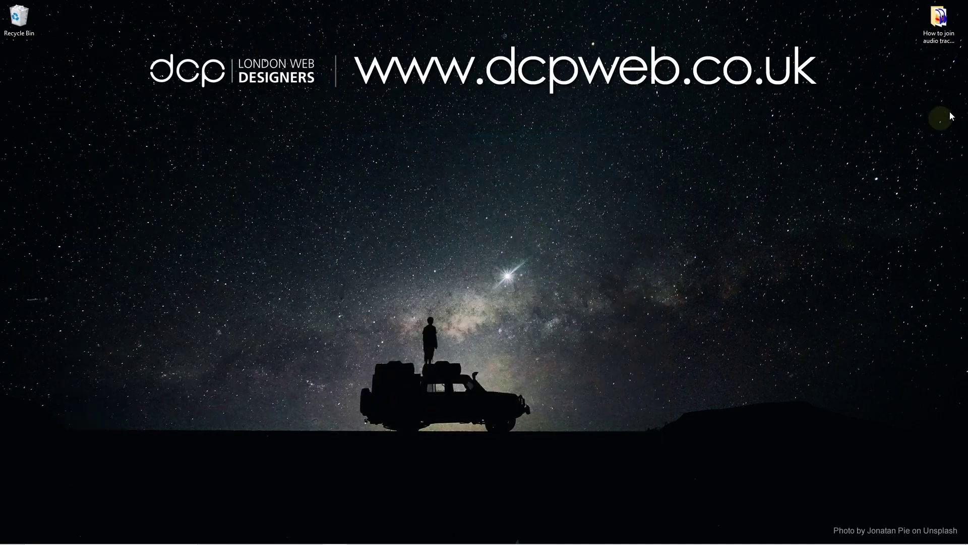